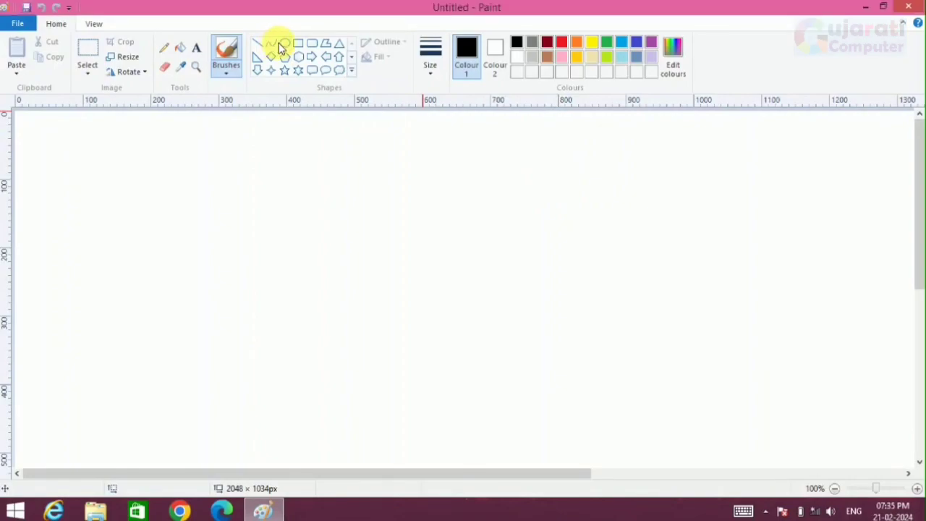
Step: Set the line thickness and draw the face's right edge with curves, a long forehead arc and a small cheek bulge beneath it
{"action": "left_click", "coordinate": [428, 64]}
{"action": "left_click", "coordinate": [455, 124]}
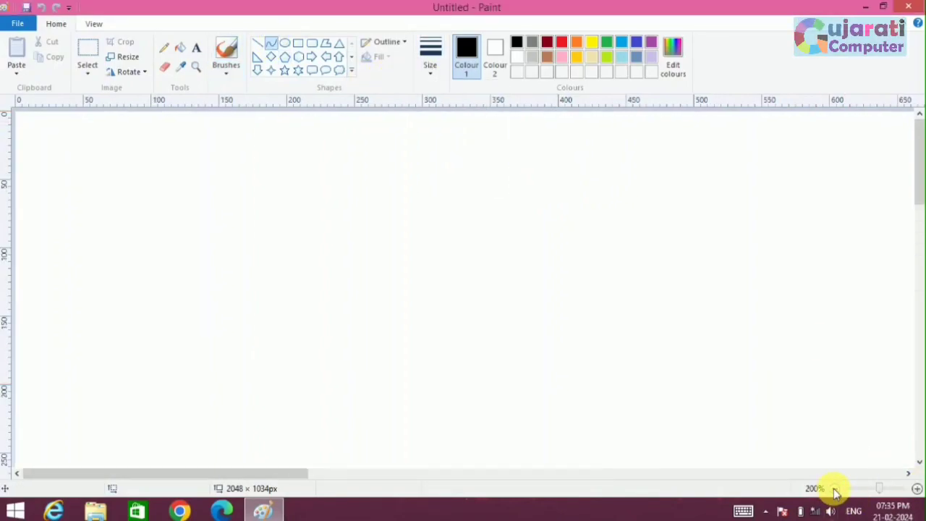
{"action": "left_click", "coordinate": [834, 488]}
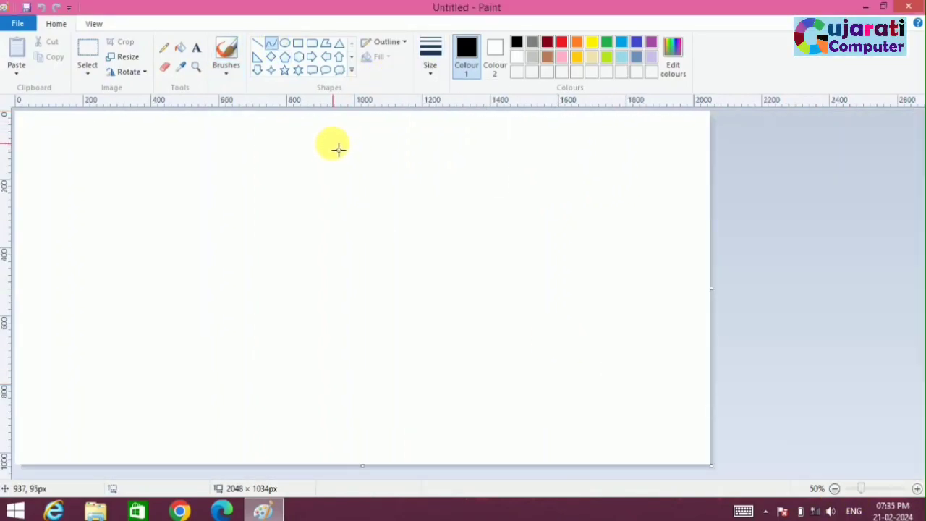
{"action": "left_click_drag", "start_coordinate": [337, 171], "coordinate": [360, 195]}
{"action": "left_click", "coordinate": [917, 488]}
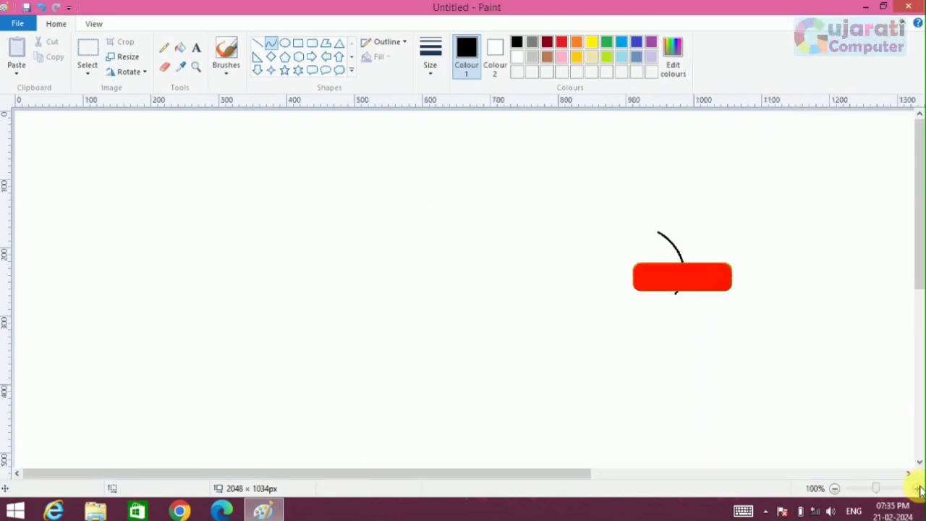
{"action": "mouse_move", "coordinate": [676, 296]}
{"action": "left_mouse_down"}
{"action": "mouse_move", "coordinate": [673, 319]}
{"action": "mouse_move", "coordinate": [683, 311]}
{"action": "left_mouse_up"}
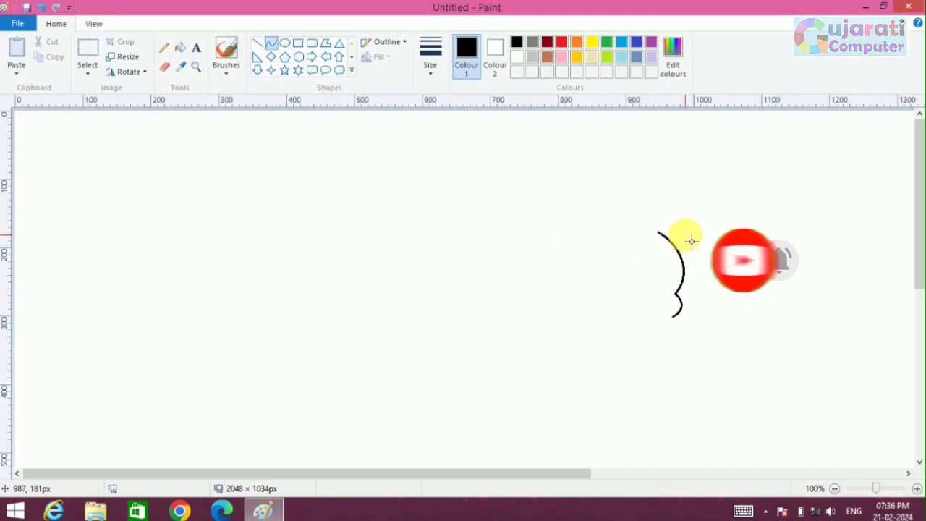
Step: Draw curved, pointed hair locks from the right temple up to the top of the head
{"action": "mouse_move", "coordinate": [687, 235]}
{"action": "left_mouse_down"}
{"action": "mouse_move", "coordinate": [690, 286]}
{"action": "mouse_move", "coordinate": [702, 253]}
{"action": "mouse_move", "coordinate": [684, 220]}
{"action": "mouse_move", "coordinate": [707, 233]}
{"action": "mouse_move", "coordinate": [692, 213]}
{"action": "mouse_move", "coordinate": [708, 198]}
{"action": "mouse_move", "coordinate": [663, 186]}
{"action": "mouse_move", "coordinate": [719, 202]}
{"action": "mouse_move", "coordinate": [672, 190]}
{"action": "mouse_move", "coordinate": [653, 208]}
{"action": "mouse_move", "coordinate": [656, 233]}
{"action": "mouse_move", "coordinate": [671, 190]}
{"action": "mouse_move", "coordinate": [653, 209]}
{"action": "mouse_move", "coordinate": [674, 209]}
{"action": "mouse_move", "coordinate": [640, 191]}
{"action": "left_mouse_up"}
{"action": "left_click", "coordinate": [728, 269]}
{"action": "left_click", "coordinate": [732, 254]}
{"action": "left_click", "coordinate": [709, 198]}
{"action": "left_click", "coordinate": [621, 234]}
{"action": "left_click", "coordinate": [580, 209]}
{"action": "mouse_move", "coordinate": [642, 195]}
{"action": "left_mouse_down"}
{"action": "mouse_move", "coordinate": [569, 236]}
{"action": "mouse_move", "coordinate": [576, 217]}
{"action": "mouse_move", "coordinate": [635, 213]}
{"action": "mouse_move", "coordinate": [625, 208]}
{"action": "mouse_move", "coordinate": [563, 238]}
{"action": "mouse_move", "coordinate": [570, 203]}
{"action": "left_mouse_up"}
{"action": "key", "text": "ctrl+z"}
{"action": "left_click_drag", "start_coordinate": [625, 224], "coordinate": [630, 226]}
{"action": "key", "text": "ctrl+z"}
Step: Draw the curved top outline of the hair, then a pointed tuft and a rounded outline down the head's left side
{"action": "left_click_drag", "start_coordinate": [637, 192], "coordinate": [551, 233]}
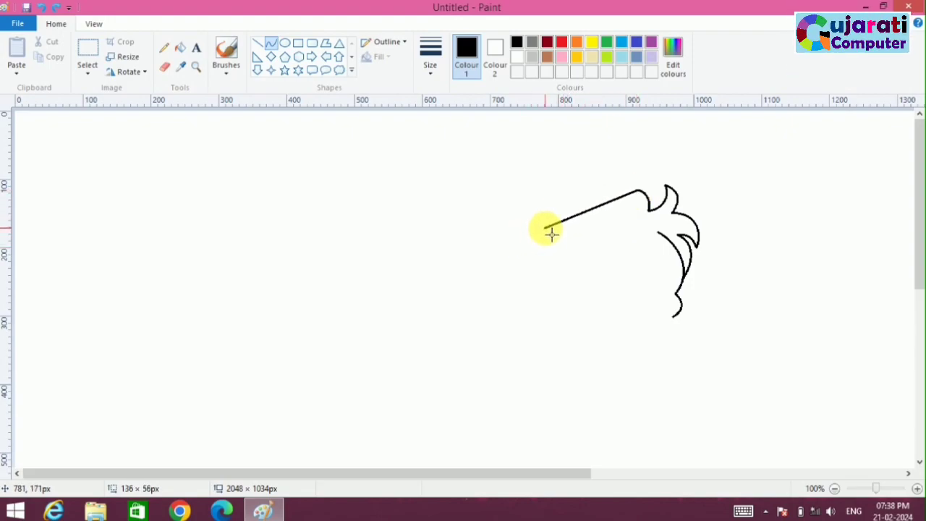
{"action": "left_click_drag", "start_coordinate": [600, 216], "coordinate": [555, 184]}
{"action": "mouse_move", "coordinate": [546, 229]}
{"action": "left_mouse_down"}
{"action": "mouse_move", "coordinate": [532, 213]}
{"action": "mouse_move", "coordinate": [541, 237]}
{"action": "mouse_move", "coordinate": [535, 205]}
{"action": "mouse_move", "coordinate": [545, 238]}
{"action": "mouse_move", "coordinate": [528, 231]}
{"action": "mouse_move", "coordinate": [537, 275]}
{"action": "mouse_move", "coordinate": [530, 296]}
{"action": "left_mouse_up"}
{"action": "left_click", "coordinate": [500, 244]}
{"action": "left_click", "coordinate": [507, 214]}
{"action": "left_click", "coordinate": [552, 256]}
{"action": "left_click_drag", "start_coordinate": [539, 252], "coordinate": [511, 288]}
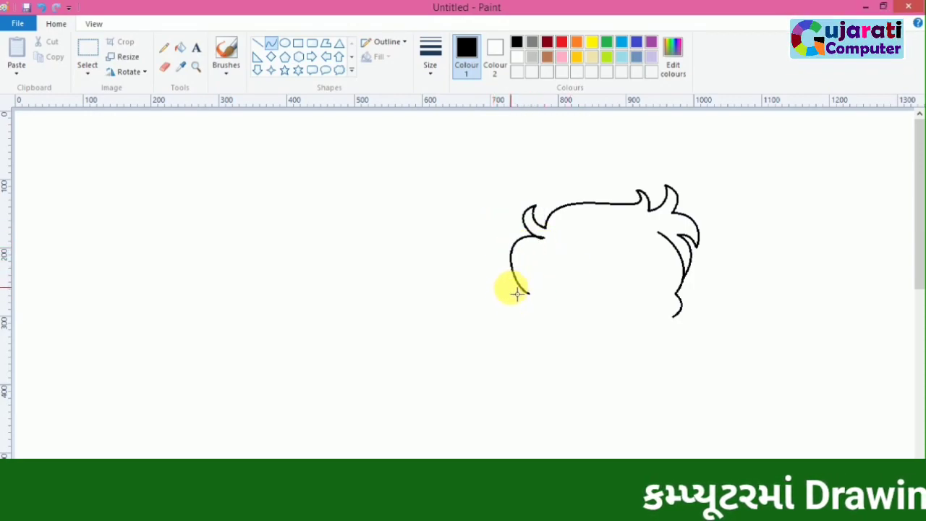
{"action": "left_click", "coordinate": [604, 341]}
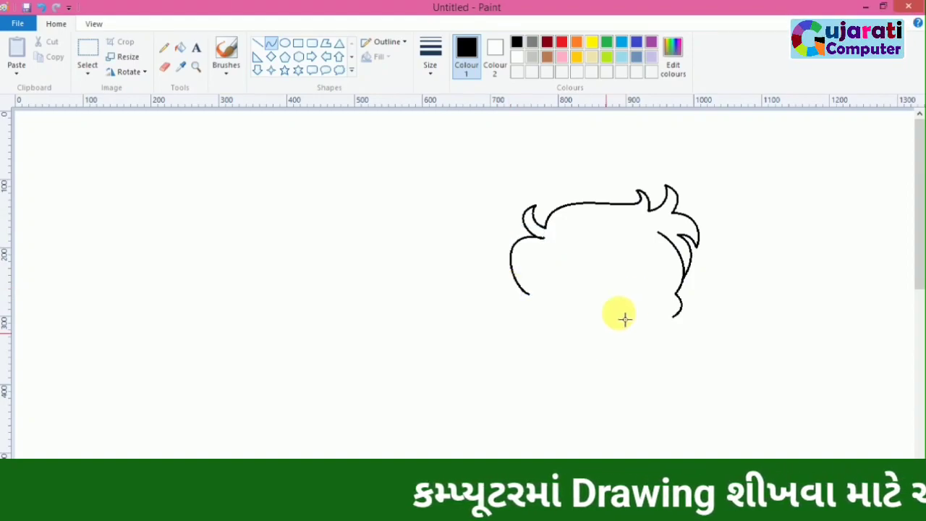
Step: Draw two short, pointed fringe strands inward from the top of the face's right edge
{"action": "mouse_move", "coordinate": [659, 234]}
{"action": "left_mouse_down"}
{"action": "mouse_move", "coordinate": [653, 261]}
{"action": "mouse_move", "coordinate": [666, 248]}
{"action": "mouse_move", "coordinate": [652, 259]}
{"action": "mouse_move", "coordinate": [622, 238]}
{"action": "left_mouse_up"}
{"action": "left_click", "coordinate": [631, 269]}
{"action": "mouse_move", "coordinate": [637, 244]}
{"action": "left_mouse_down"}
{"action": "mouse_move", "coordinate": [665, 248]}
{"action": "mouse_move", "coordinate": [642, 234]}
{"action": "left_mouse_up"}
{"action": "left_click", "coordinate": [558, 306]}
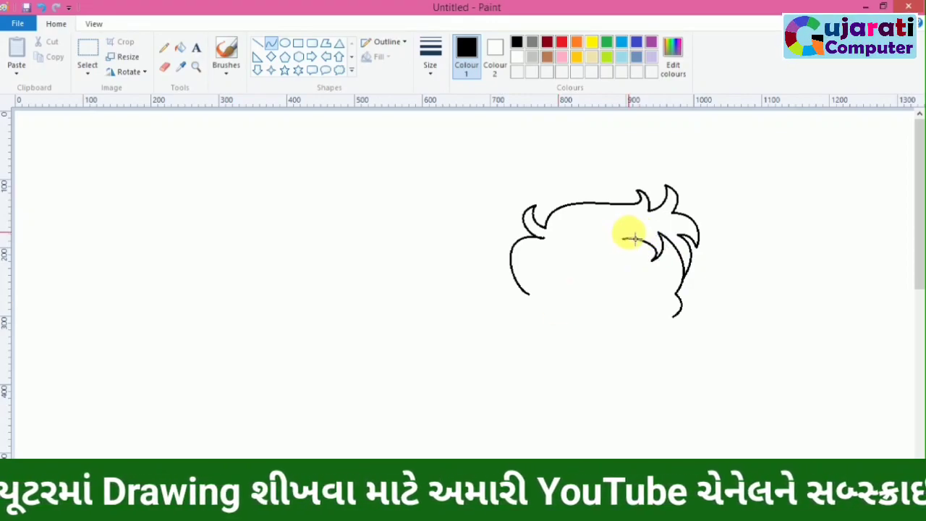
{"action": "key", "text": "ctrl+z"}
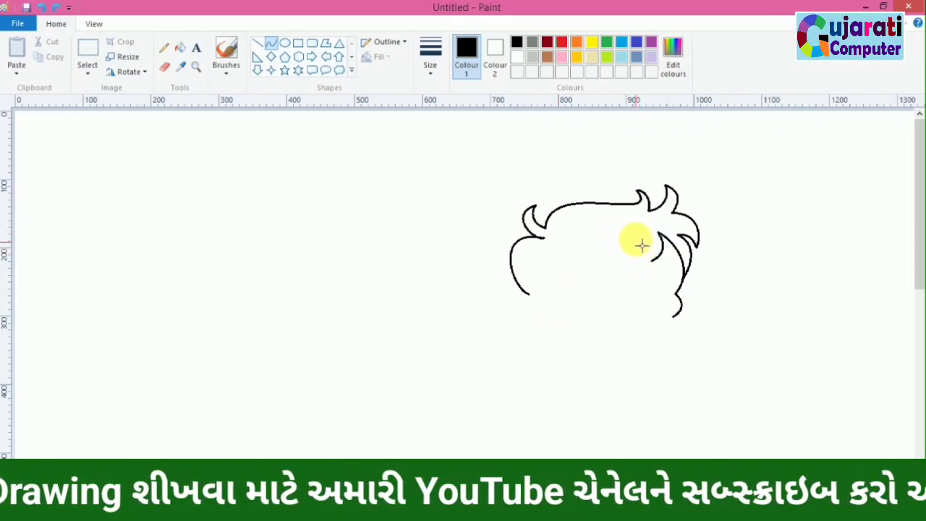
{"action": "mouse_move", "coordinate": [635, 240]}
{"action": "left_mouse_down"}
{"action": "mouse_move", "coordinate": [652, 260]}
{"action": "mouse_move", "coordinate": [657, 249]}
{"action": "left_mouse_up"}
{"action": "left_click", "coordinate": [617, 281]}
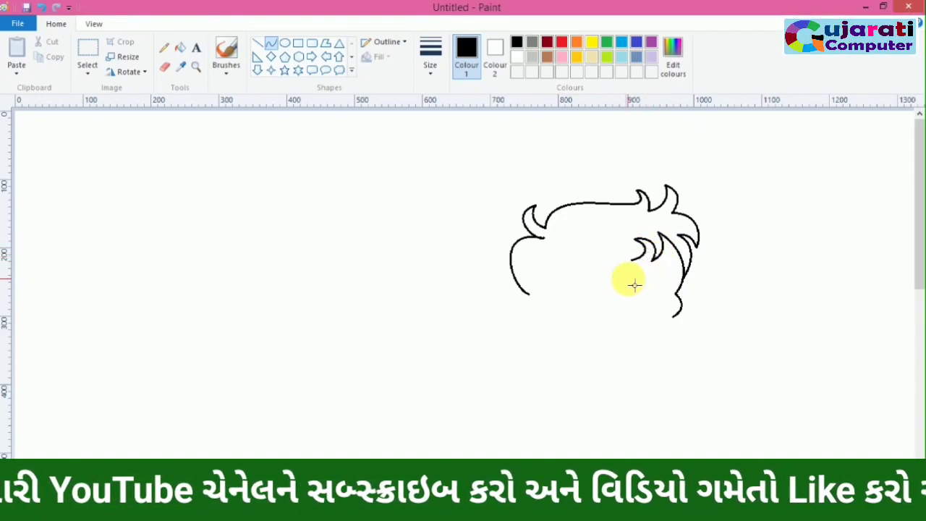
Step: Draw the hairline curve across the forehead, ending in a rounded lock and a small sideburn on the left
{"action": "mouse_move", "coordinate": [642, 258]}
{"action": "left_mouse_down"}
{"action": "mouse_move", "coordinate": [592, 260]}
{"action": "mouse_move", "coordinate": [575, 251]}
{"action": "mouse_move", "coordinate": [569, 272]}
{"action": "mouse_move", "coordinate": [548, 288]}
{"action": "left_mouse_up"}
{"action": "left_click", "coordinate": [630, 245]}
{"action": "left_click", "coordinate": [597, 244]}
{"action": "left_click", "coordinate": [587, 331]}
{"action": "mouse_move", "coordinate": [563, 267]}
{"action": "left_mouse_down"}
{"action": "mouse_move", "coordinate": [589, 265]}
{"action": "mouse_move", "coordinate": [581, 289]}
{"action": "mouse_move", "coordinate": [550, 306]}
{"action": "mouse_move", "coordinate": [558, 294]}
{"action": "mouse_move", "coordinate": [566, 298]}
{"action": "left_mouse_up"}
{"action": "left_click", "coordinate": [548, 300]}
{"action": "left_click", "coordinate": [558, 375]}
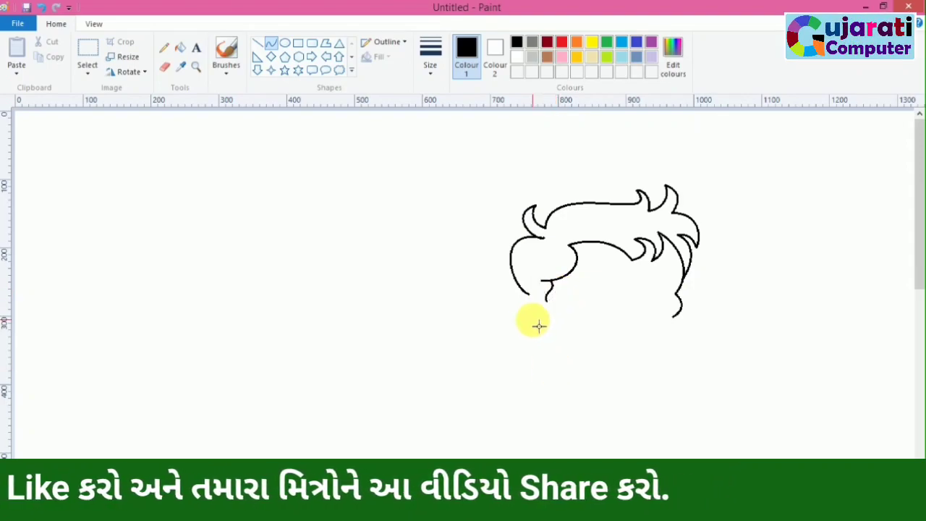
Step: Draw the outer outline of the left ear with curves beneath the sideburn
{"action": "left_click_drag", "start_coordinate": [530, 300], "coordinate": [539, 310]}
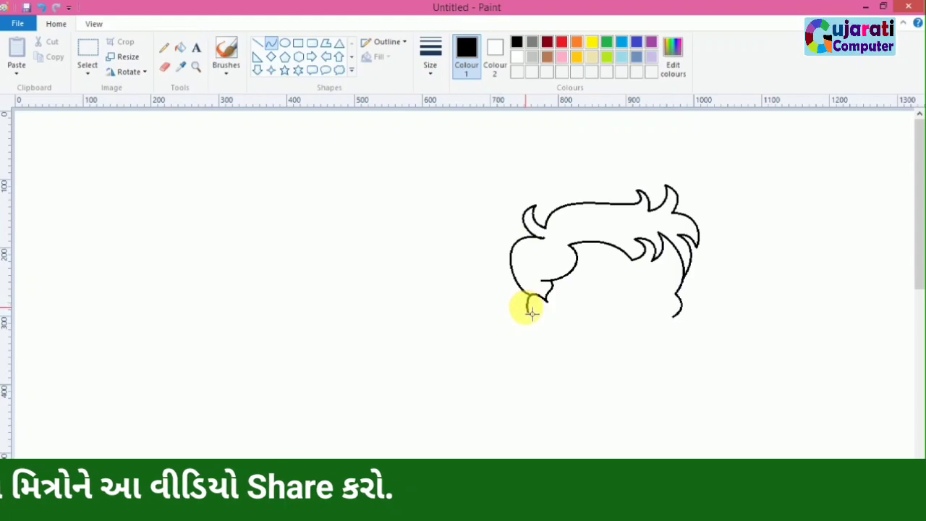
{"action": "left_click", "coordinate": [533, 329]}
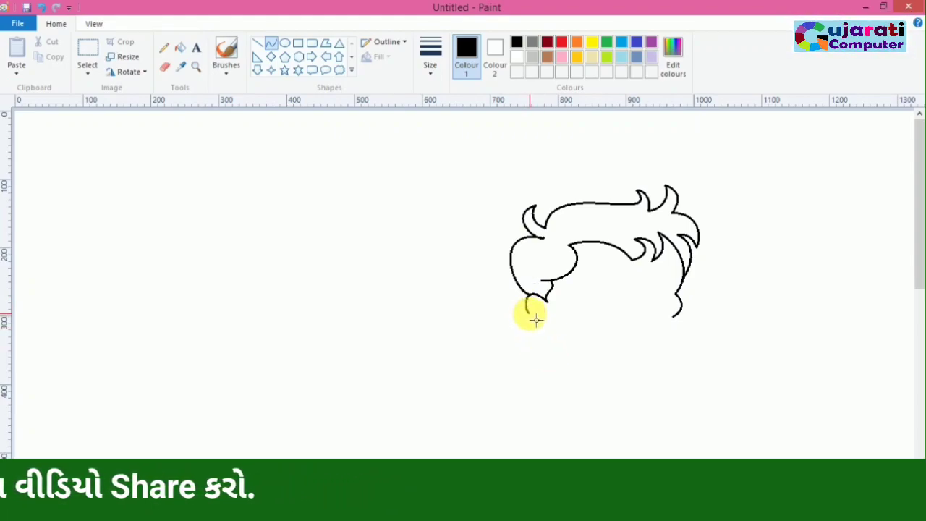
{"action": "left_click_drag", "start_coordinate": [527, 312], "coordinate": [563, 316]}
{"action": "left_click", "coordinate": [534, 325]}
{"action": "left_click", "coordinate": [552, 327]}
{"action": "key", "text": "ctrl+z"}
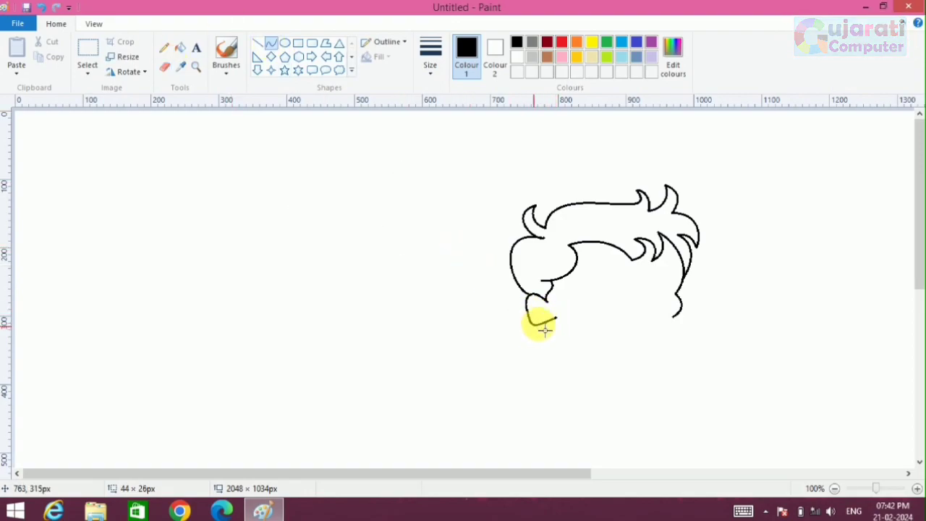
{"action": "left_click", "coordinate": [555, 333]}
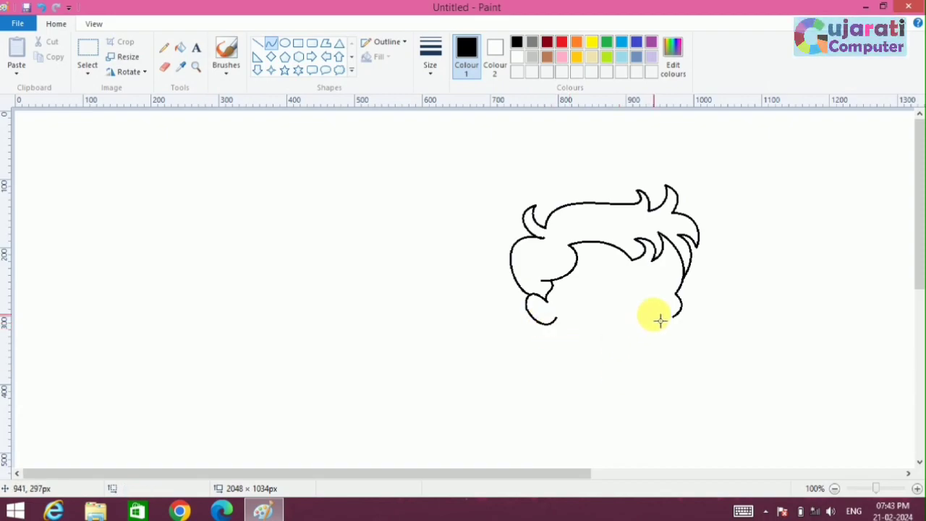
Step: Add small curved inner-ear lines inside the left ear, adjusting the line thickness
{"action": "left_click", "coordinate": [430, 58]}
{"action": "left_click", "coordinate": [446, 156]}
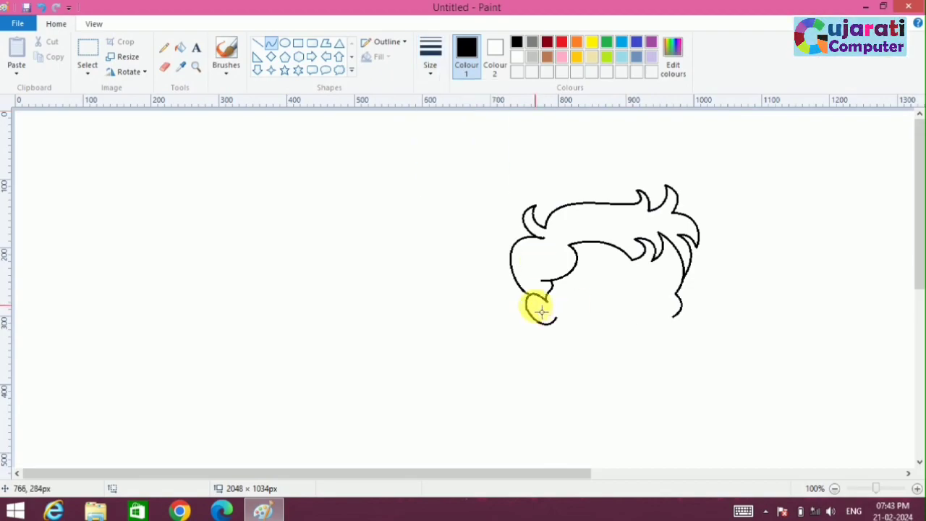
{"action": "mouse_move", "coordinate": [541, 311]}
{"action": "left_mouse_down"}
{"action": "mouse_move", "coordinate": [555, 322]}
{"action": "mouse_move", "coordinate": [540, 298]}
{"action": "mouse_move", "coordinate": [557, 315]}
{"action": "left_mouse_up"}
{"action": "left_click", "coordinate": [429, 70]}
{"action": "left_click", "coordinate": [449, 125]}
{"action": "left_click", "coordinate": [585, 345]}
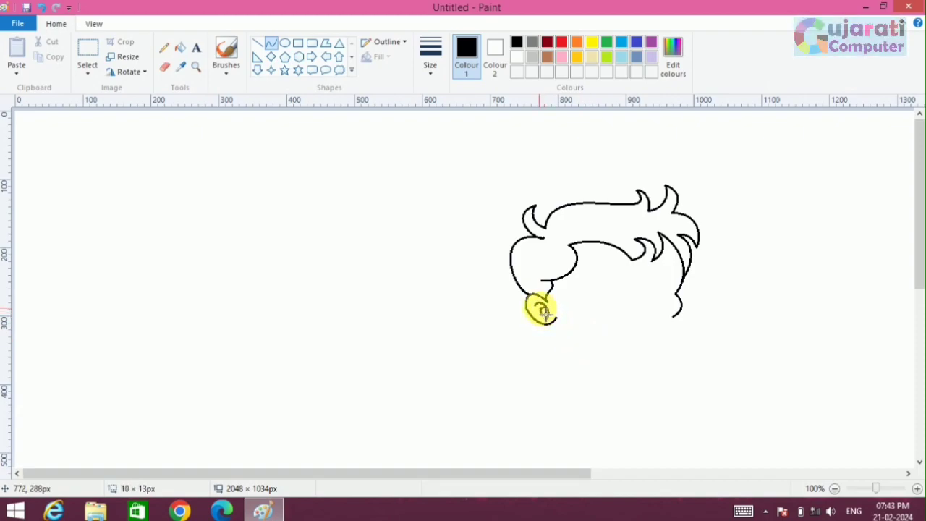
{"action": "left_click", "coordinate": [628, 363]}
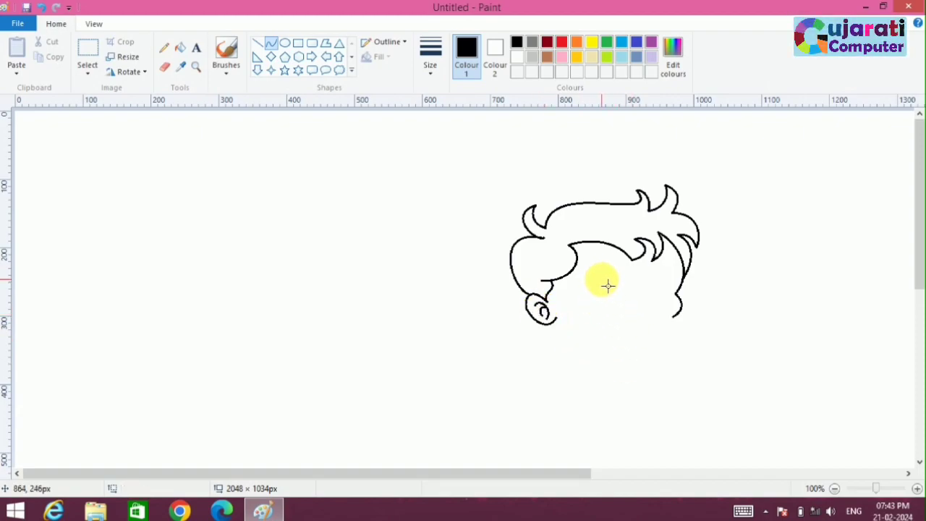
Step: Select the whole head drawing, then narrow it and stretch it slightly taller to about 324 × 367 px
{"action": "left_click", "coordinate": [87, 49]}
{"action": "mouse_move", "coordinate": [481, 147]}
{"action": "left_mouse_down"}
{"action": "mouse_move", "coordinate": [727, 335]}
{"action": "mouse_move", "coordinate": [730, 388]}
{"action": "left_mouse_up"}
{"action": "left_click_drag", "start_coordinate": [730, 268], "coordinate": [700, 271]}
{"action": "left_click_drag", "start_coordinate": [591, 387], "coordinate": [593, 398]}
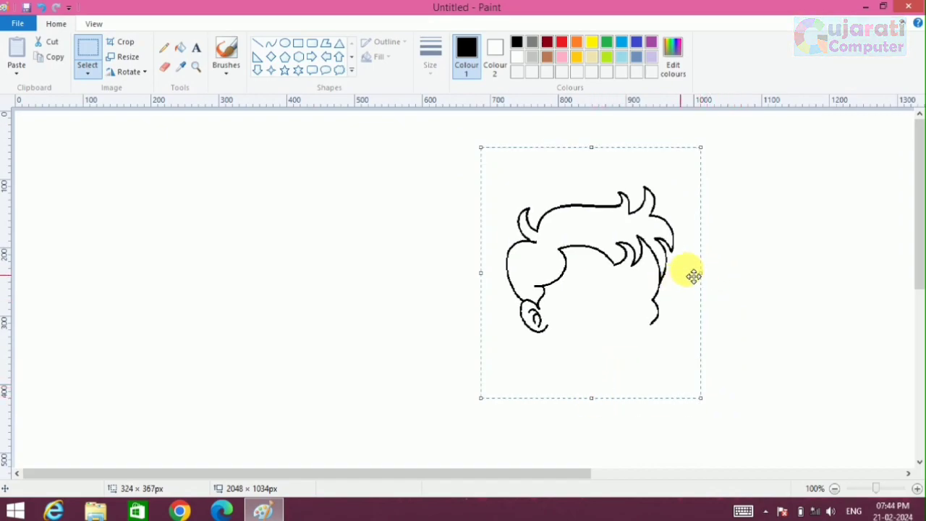
{"action": "left_click", "coordinate": [738, 277]}
Step: Draw the arched outlines of both eyebrows under the fringe with the Curve tool
{"action": "left_click", "coordinate": [270, 44]}
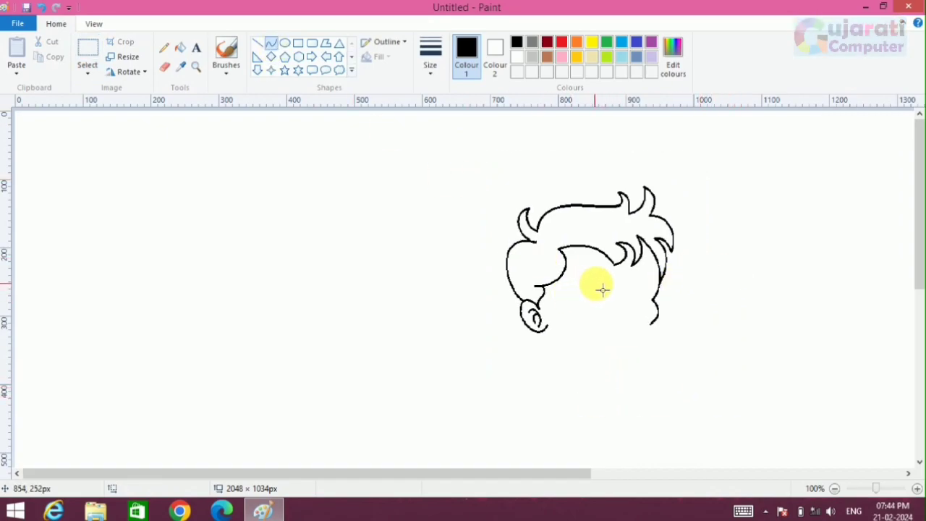
{"action": "left_click_drag", "start_coordinate": [605, 280], "coordinate": [643, 275]}
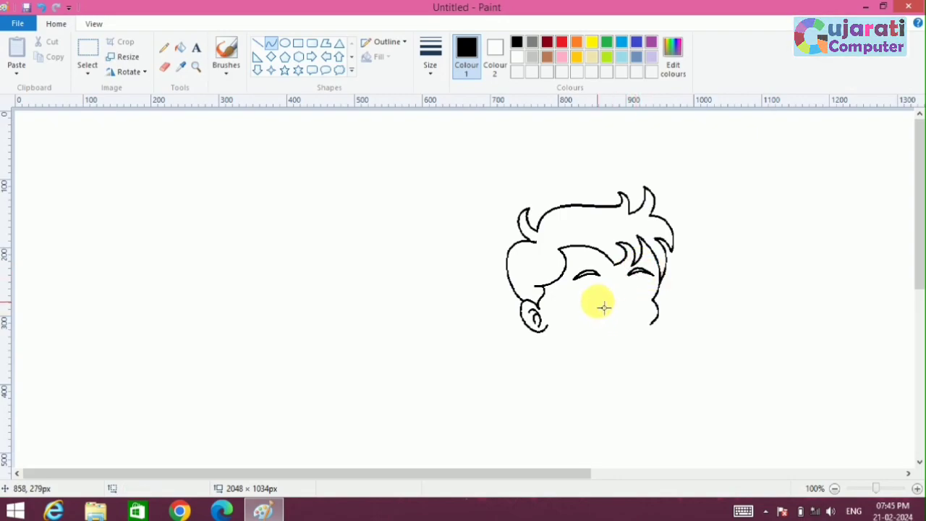
Step: Draw the left eye below its eyebrow with a lower lid, arched upper lid, and nested iris and pupil curves
{"action": "left_click", "coordinate": [917, 489]}
{"action": "left_click_drag", "start_coordinate": [298, 474], "coordinate": [595, 474]}
{"action": "left_click_drag", "start_coordinate": [915, 162], "coordinate": [915, 205]}
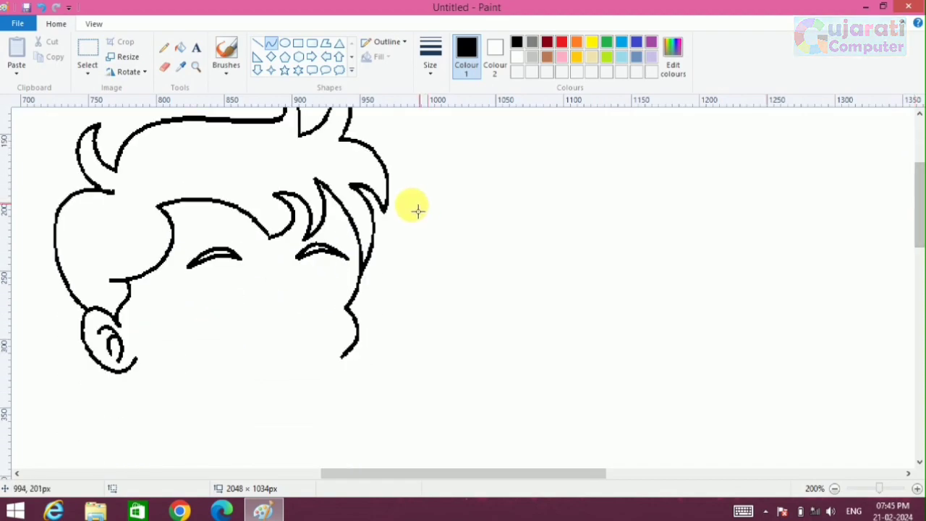
{"action": "left_click_drag", "start_coordinate": [190, 306], "coordinate": [251, 305]}
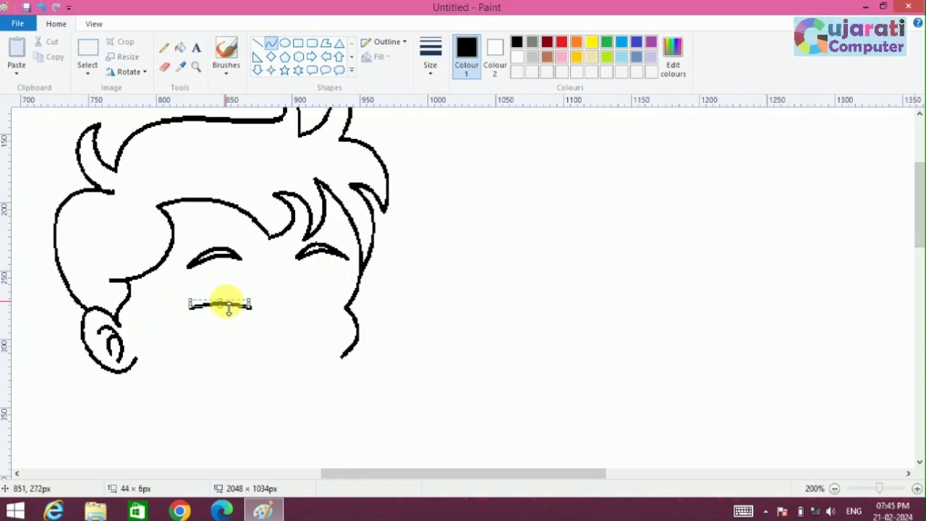
{"action": "left_click", "coordinate": [298, 347]}
{"action": "mouse_move", "coordinate": [195, 313]}
{"action": "left_mouse_down"}
{"action": "mouse_move", "coordinate": [232, 306]}
{"action": "mouse_move", "coordinate": [248, 317]}
{"action": "mouse_move", "coordinate": [187, 274]}
{"action": "mouse_move", "coordinate": [271, 250]}
{"action": "mouse_move", "coordinate": [230, 244]}
{"action": "mouse_move", "coordinate": [224, 312]}
{"action": "mouse_move", "coordinate": [219, 297]}
{"action": "mouse_move", "coordinate": [258, 311]}
{"action": "mouse_move", "coordinate": [228, 299]}
{"action": "mouse_move", "coordinate": [236, 312]}
{"action": "left_mouse_up"}
{"action": "left_click", "coordinate": [238, 347]}
{"action": "left_click", "coordinate": [265, 364]}
{"action": "left_click", "coordinate": [279, 318]}
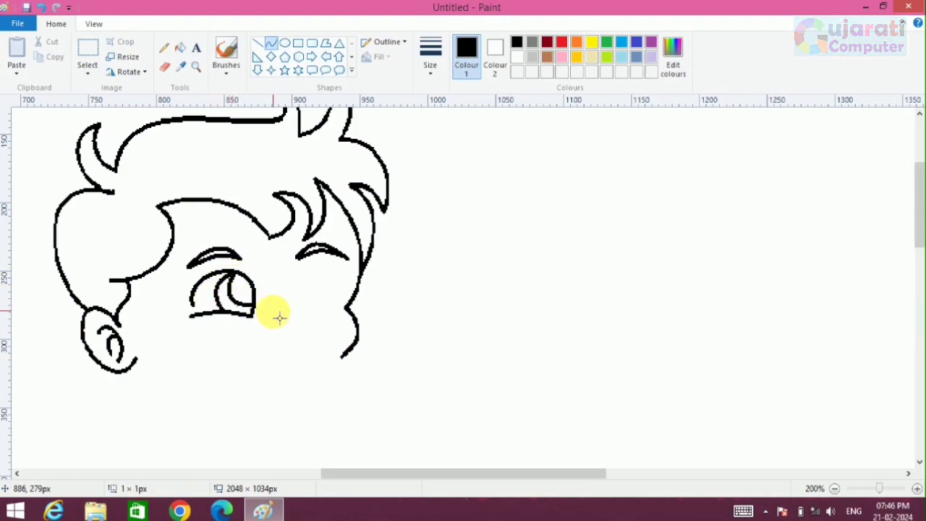
{"action": "mouse_move", "coordinate": [235, 273]}
{"action": "left_mouse_down"}
{"action": "mouse_move", "coordinate": [254, 306]}
{"action": "mouse_move", "coordinate": [235, 298]}
{"action": "left_mouse_up"}
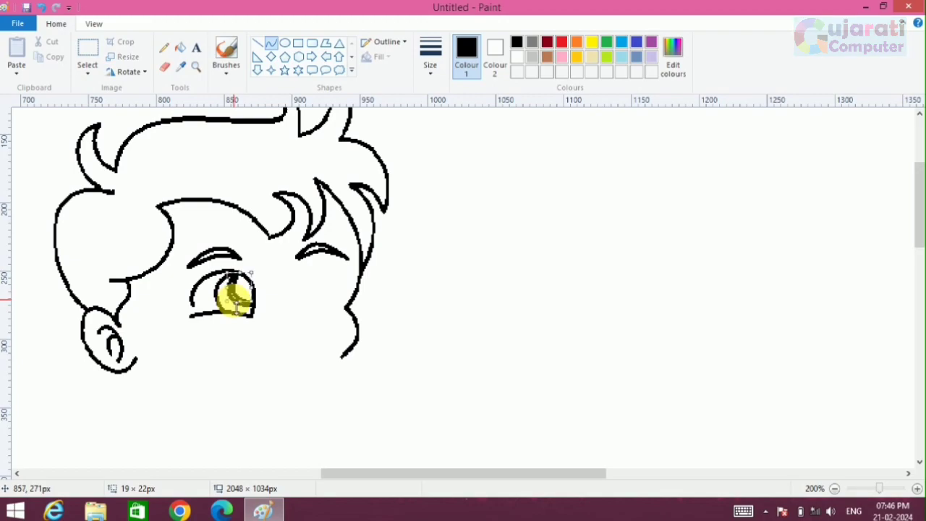
Step: Fill the left eye's pupil and both eyebrows with black using thick Pencil strokes
{"action": "left_click", "coordinate": [164, 47]}
{"action": "left_click", "coordinate": [430, 54]}
{"action": "left_click", "coordinate": [462, 178]}
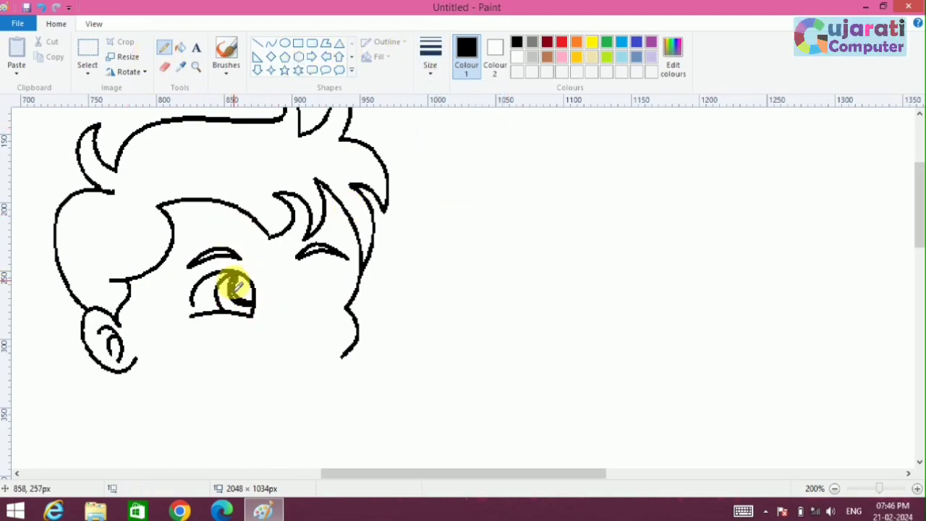
{"action": "left_click_drag", "start_coordinate": [241, 293], "coordinate": [244, 301]}
{"action": "left_click_drag", "start_coordinate": [189, 262], "coordinate": [239, 257]}
{"action": "mouse_move", "coordinate": [325, 248]}
{"action": "left_mouse_down"}
{"action": "mouse_move", "coordinate": [299, 256]}
{"action": "mouse_move", "coordinate": [331, 250]}
{"action": "left_mouse_up"}
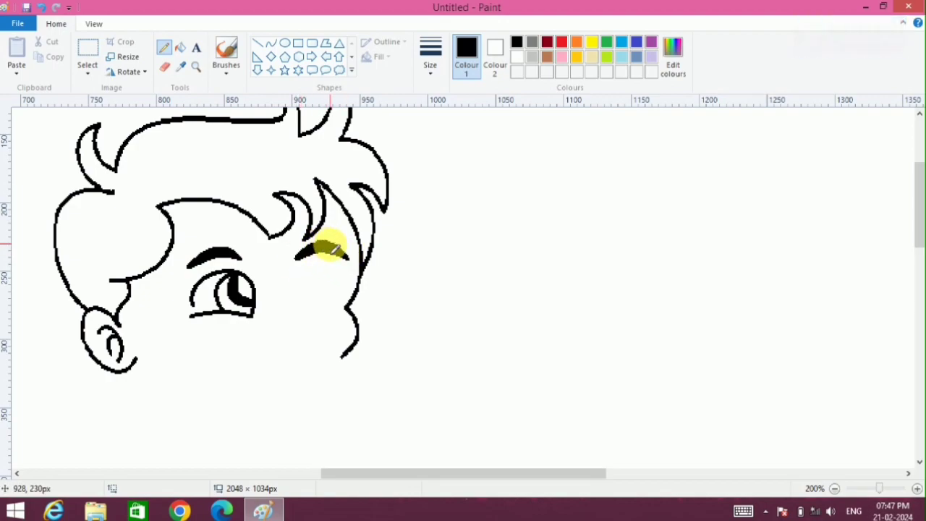
Step: Draw the slightly arched lower lid of the right eye with the Curve tool, redoing unsatisfactory bends
{"action": "left_click", "coordinate": [271, 44]}
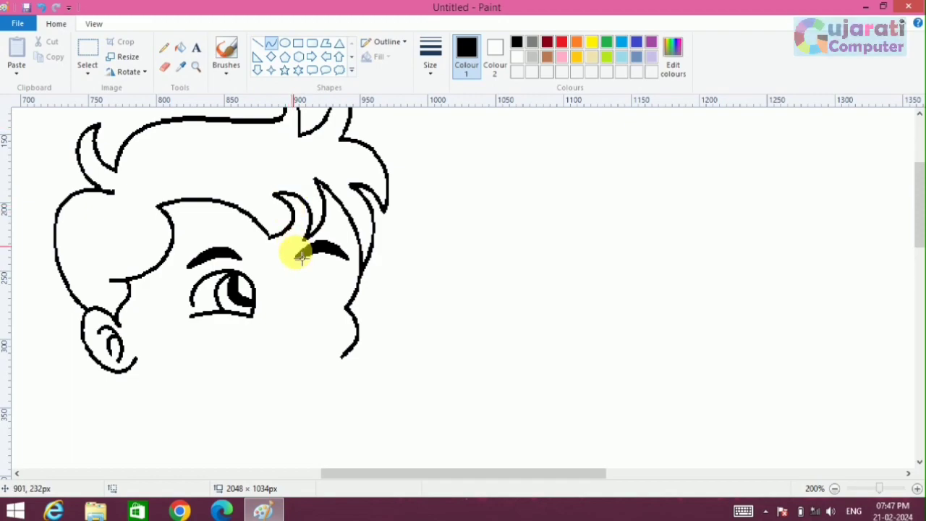
{"action": "left_click_drag", "start_coordinate": [305, 304], "coordinate": [341, 311]}
{"action": "left_click", "coordinate": [314, 294]}
{"action": "left_click", "coordinate": [329, 290]}
{"action": "key", "text": "ctrl+z"}
{"action": "left_click", "coordinate": [303, 298]}
{"action": "left_click", "coordinate": [320, 302]}
{"action": "key", "text": "ctrl+z"}
{"action": "left_click", "coordinate": [312, 304]}
{"action": "left_click", "coordinate": [321, 302]}
{"action": "left_click", "coordinate": [372, 283]}
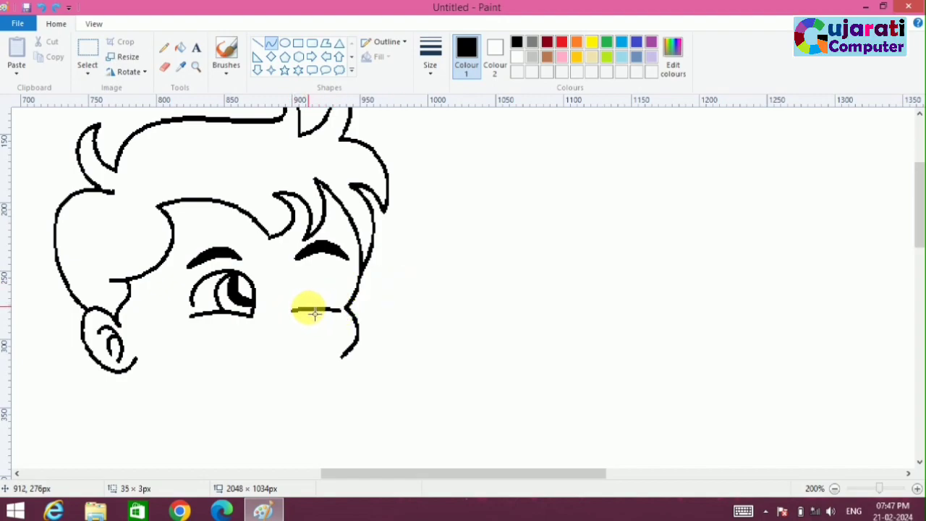
{"action": "left_click", "coordinate": [317, 304]}
{"action": "left_click", "coordinate": [405, 311]}
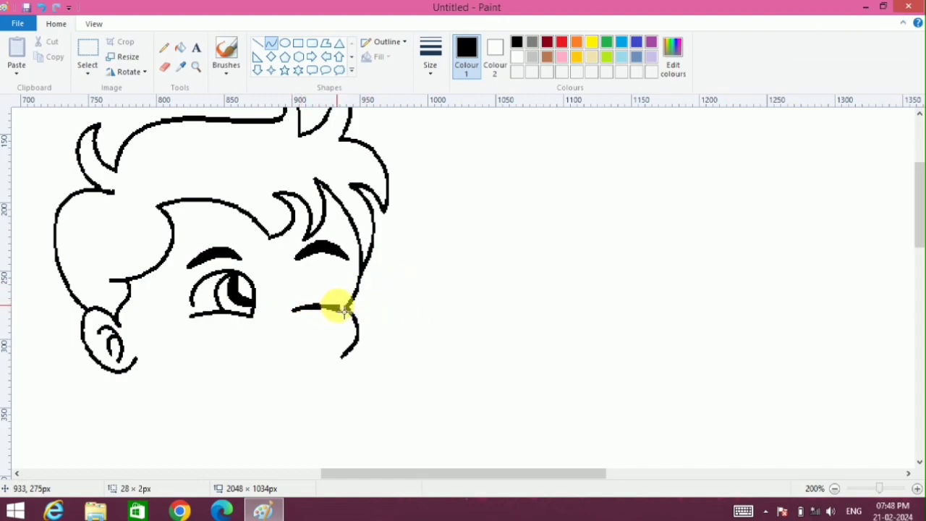
Step: Draw the rounded upper lid of the right eye above its lower lid
{"action": "left_click_drag", "start_coordinate": [311, 302], "coordinate": [265, 248]}
{"action": "left_click_drag", "start_coordinate": [314, 284], "coordinate": [382, 266]}
{"action": "left_click", "coordinate": [456, 315]}
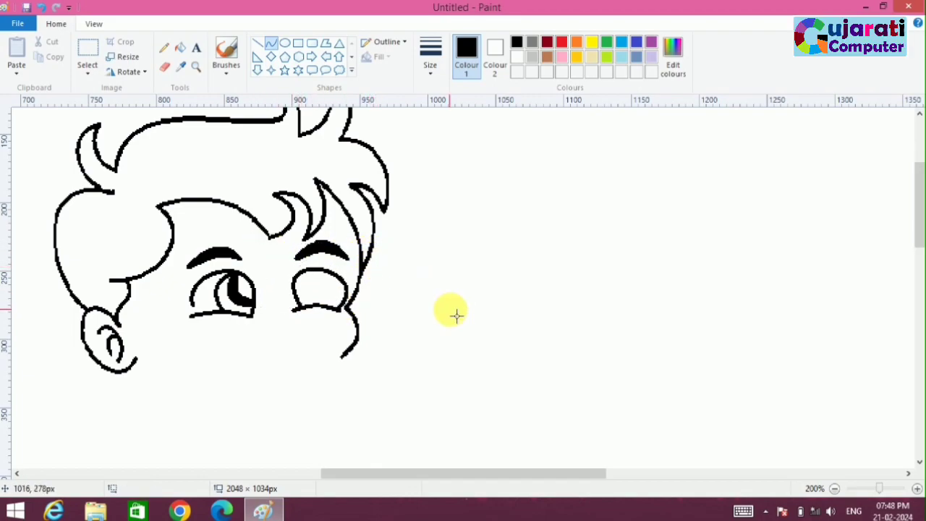
Step: Draw the curved iris and pupil outlines inside the right eye
{"action": "left_click", "coordinate": [323, 337]}
{"action": "left_click_drag", "start_coordinate": [296, 292], "coordinate": [296, 291]}
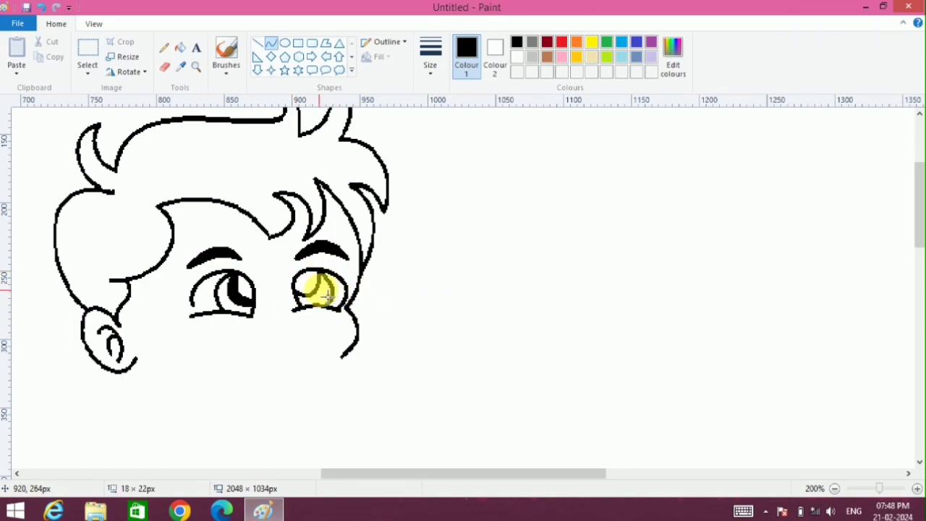
{"action": "mouse_move", "coordinate": [295, 277]}
{"action": "left_mouse_down"}
{"action": "mouse_move", "coordinate": [314, 297]}
{"action": "mouse_move", "coordinate": [318, 275]}
{"action": "mouse_move", "coordinate": [283, 345]}
{"action": "mouse_move", "coordinate": [313, 316]}
{"action": "mouse_move", "coordinate": [311, 354]}
{"action": "left_mouse_up"}
{"action": "left_click", "coordinate": [396, 298]}
{"action": "key", "text": "ctrl+z"}
Step: Draw a small rounded nose between the eyes with a curved line
{"action": "mouse_move", "coordinate": [285, 305]}
{"action": "left_mouse_down"}
{"action": "mouse_move", "coordinate": [303, 337]}
{"action": "mouse_move", "coordinate": [319, 316]}
{"action": "left_mouse_up"}
{"action": "mouse_move", "coordinate": [319, 316]}
{"action": "left_mouse_down"}
{"action": "mouse_move", "coordinate": [298, 317]}
{"action": "mouse_move", "coordinate": [298, 335]}
{"action": "mouse_move", "coordinate": [281, 301]}
{"action": "left_mouse_up"}
{"action": "key", "text": "ctrl+z"}
{"action": "mouse_move", "coordinate": [299, 321]}
{"action": "left_mouse_down"}
{"action": "mouse_move", "coordinate": [314, 334]}
{"action": "mouse_move", "coordinate": [318, 321]}
{"action": "mouse_move", "coordinate": [290, 319]}
{"action": "mouse_move", "coordinate": [298, 337]}
{"action": "mouse_move", "coordinate": [283, 339]}
{"action": "left_mouse_up"}
{"action": "left_click", "coordinate": [310, 365]}
{"action": "left_click", "coordinate": [304, 383]}
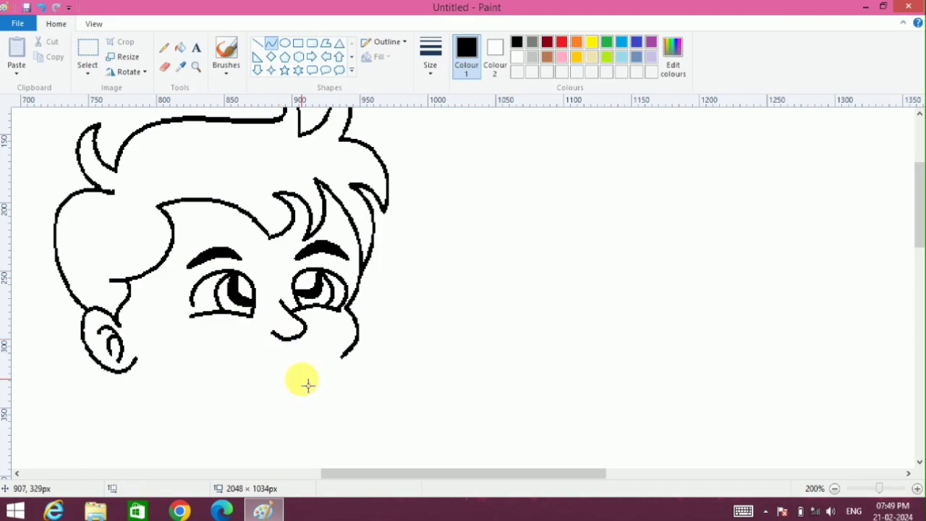
Step: Draw a smiling mouth curve under the nose and add a short crease at its left corner
{"action": "left_click_drag", "start_coordinate": [228, 328], "coordinate": [298, 346]}
{"action": "left_click", "coordinate": [237, 349]}
{"action": "left_click", "coordinate": [272, 358]}
{"action": "left_click_drag", "start_coordinate": [217, 324], "coordinate": [243, 332]}
{"action": "key", "text": "ctrl+z"}
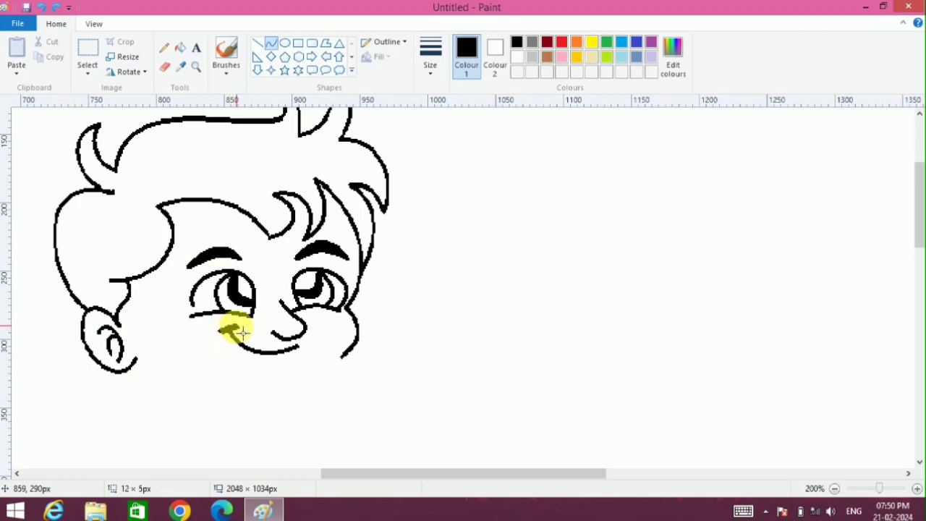
{"action": "left_click", "coordinate": [269, 394]}
Step: Draw a short, thick lower-lip curve beneath the smile
{"action": "left_click_drag", "start_coordinate": [259, 368], "coordinate": [293, 360]}
{"action": "left_click_drag", "start_coordinate": [281, 371], "coordinate": [278, 377]}
{"action": "left_click", "coordinate": [262, 364]}
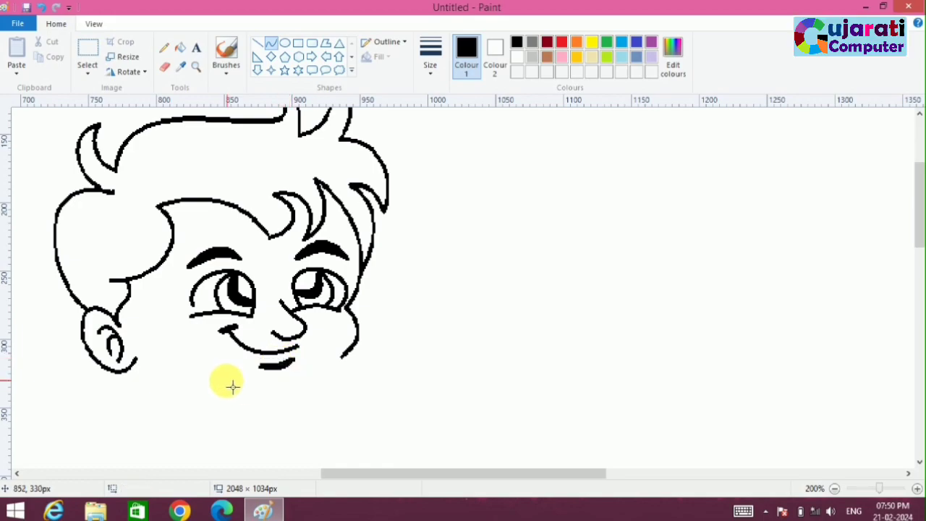
Step: Draw the jaw and chin curve from the ear to the cheek, with a rounded neck curve beneath it
{"action": "left_click_drag", "start_coordinate": [143, 365], "coordinate": [281, 375]}
{"action": "key", "text": "ctrl+z"}
{"action": "left_click_drag", "start_coordinate": [137, 360], "coordinate": [344, 360]}
{"action": "left_click_drag", "start_coordinate": [253, 368], "coordinate": [407, 412]}
{"action": "left_click", "coordinate": [476, 414]}
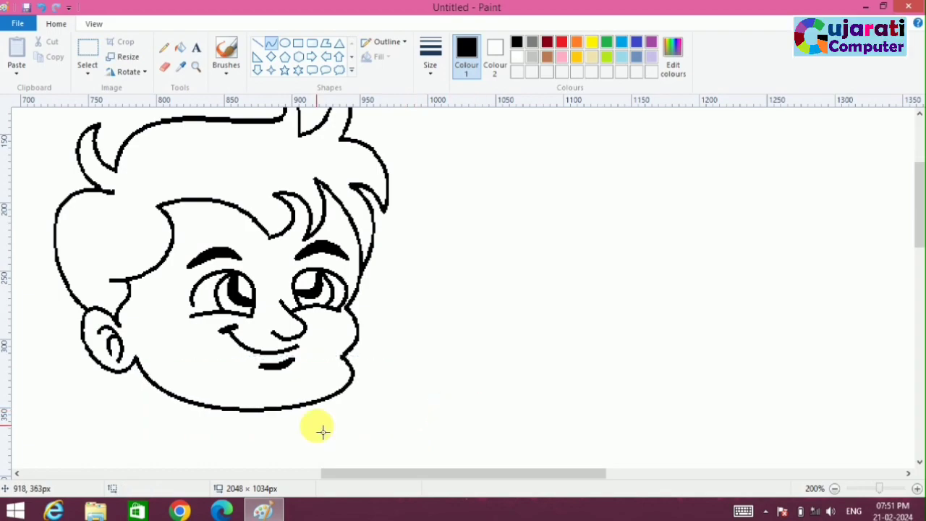
{"action": "mouse_move", "coordinate": [212, 407]}
{"action": "left_mouse_down"}
{"action": "mouse_move", "coordinate": [295, 407]}
{"action": "mouse_move", "coordinate": [225, 432]}
{"action": "mouse_move", "coordinate": [221, 453]}
{"action": "left_mouse_up"}
{"action": "left_click_drag", "start_coordinate": [274, 432], "coordinate": [331, 470]}
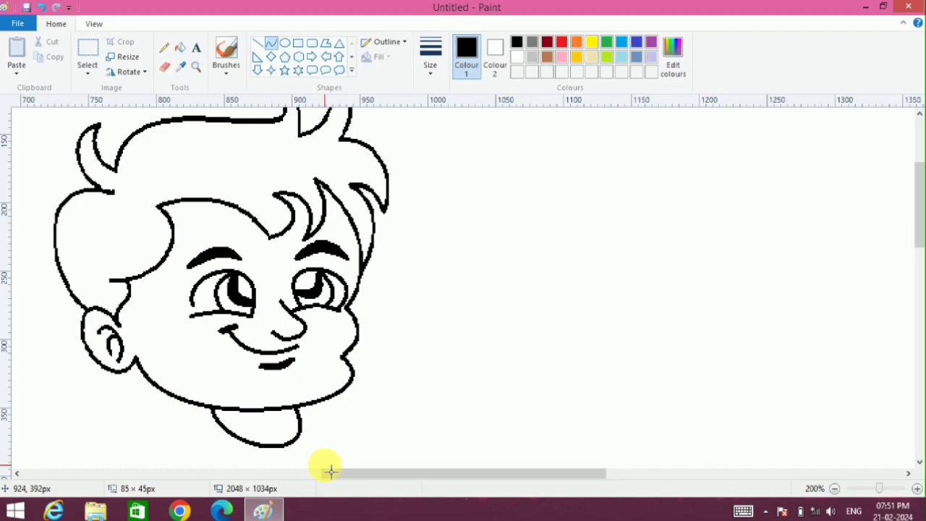
Step: Draw the left shoulder curving down from the neck, and the outer edge and hem of the left sleeve
{"action": "left_click_drag", "start_coordinate": [920, 217], "coordinate": [917, 195]}
{"action": "left_click", "coordinate": [834, 489]}
{"action": "left_click_drag", "start_coordinate": [369, 481], "coordinate": [277, 476]}
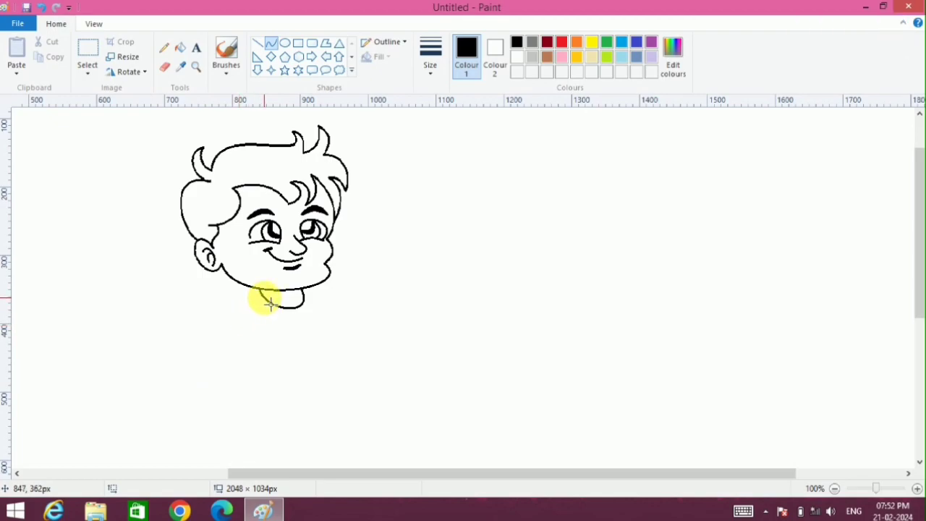
{"action": "mouse_move", "coordinate": [269, 303]}
{"action": "left_mouse_down"}
{"action": "mouse_move", "coordinate": [245, 322]}
{"action": "mouse_move", "coordinate": [246, 298]}
{"action": "mouse_move", "coordinate": [202, 355]}
{"action": "mouse_move", "coordinate": [207, 343]}
{"action": "mouse_move", "coordinate": [221, 369]}
{"action": "mouse_move", "coordinate": [228, 365]}
{"action": "left_mouse_up"}
{"action": "left_click", "coordinate": [252, 365]}
{"action": "left_click", "coordinate": [215, 370]}
{"action": "left_click", "coordinate": [220, 371]}
{"action": "left_click", "coordinate": [285, 386]}
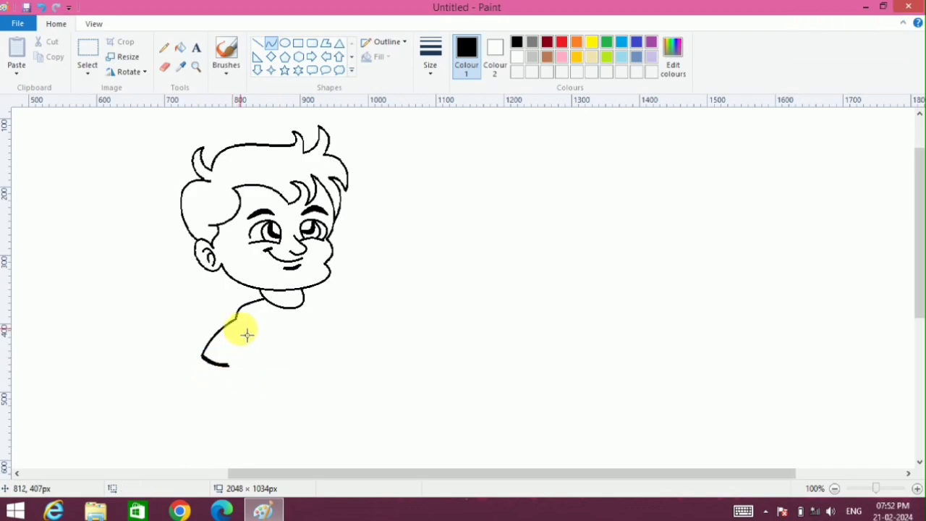
Step: Draw the left armpit crease and a curve for the sleeve's inner edge, continuing down as the shirt's left side
{"action": "left_click_drag", "start_coordinate": [246, 329], "coordinate": [241, 401]}
{"action": "left_click", "coordinate": [315, 403]}
{"action": "key", "text": "ctrl+z"}
{"action": "left_click_drag", "start_coordinate": [250, 338], "coordinate": [228, 390]}
{"action": "left_click", "coordinate": [330, 405]}
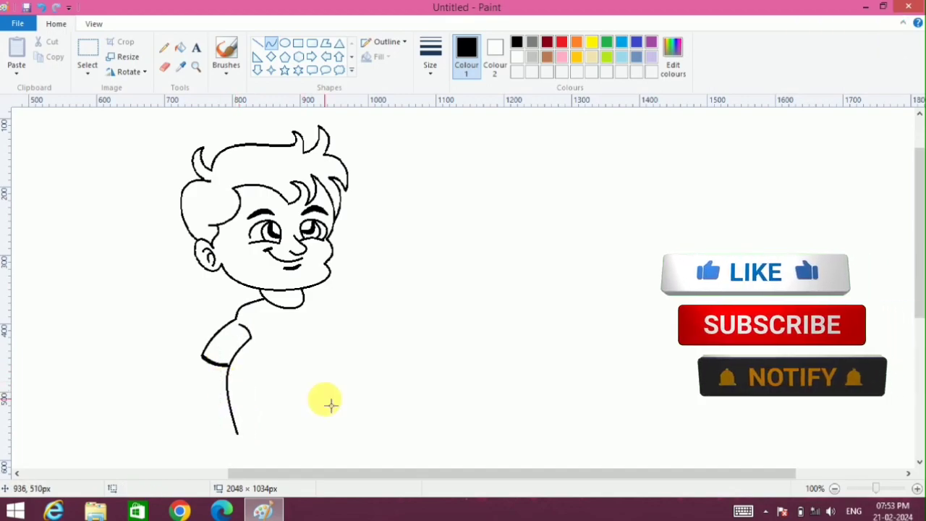
{"action": "key", "text": "ctrl+z"}
{"action": "left_click_drag", "start_coordinate": [248, 348], "coordinate": [237, 438]}
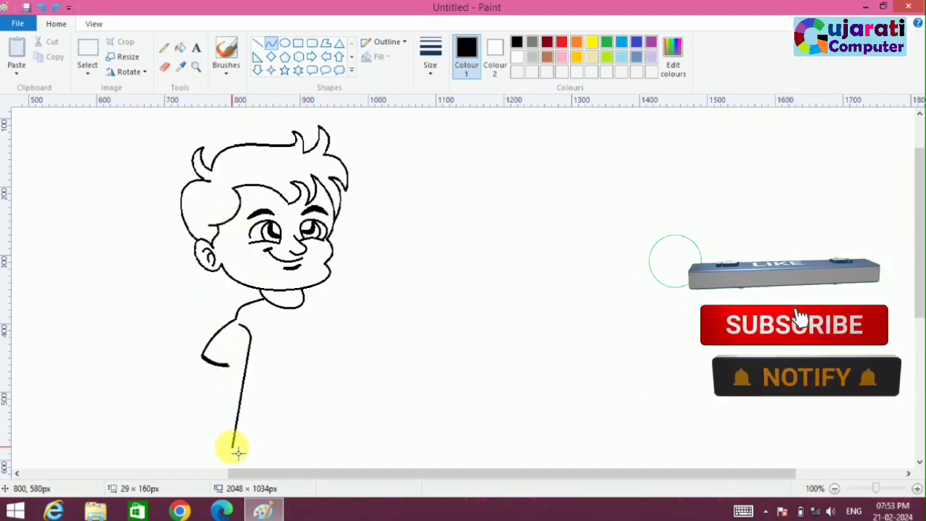
{"action": "left_click_drag", "start_coordinate": [237, 369], "coordinate": [228, 375]}
{"action": "left_click", "coordinate": [323, 405]}
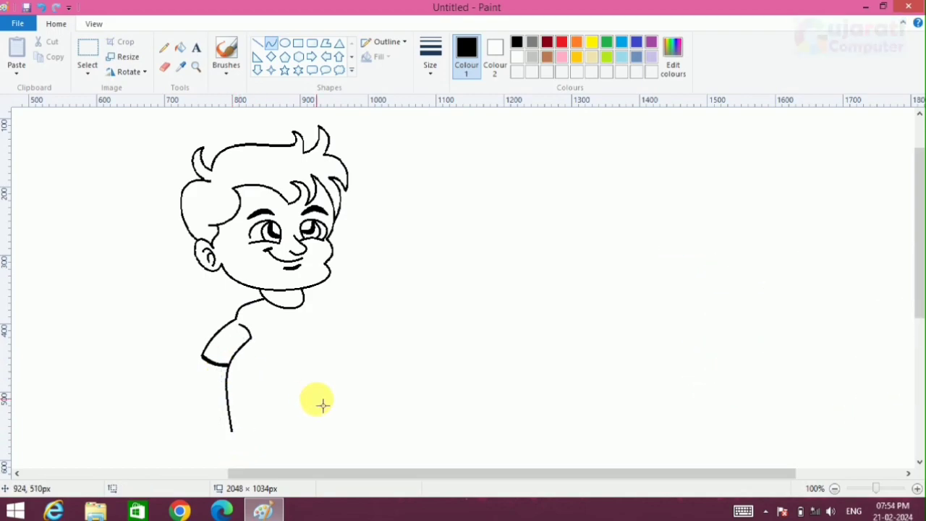
Step: Draw the left arm with a rounded fist below the sleeve, and thicken the inner sleeve and shirt side lines
{"action": "left_click_drag", "start_coordinate": [918, 290], "coordinate": [909, 341]}
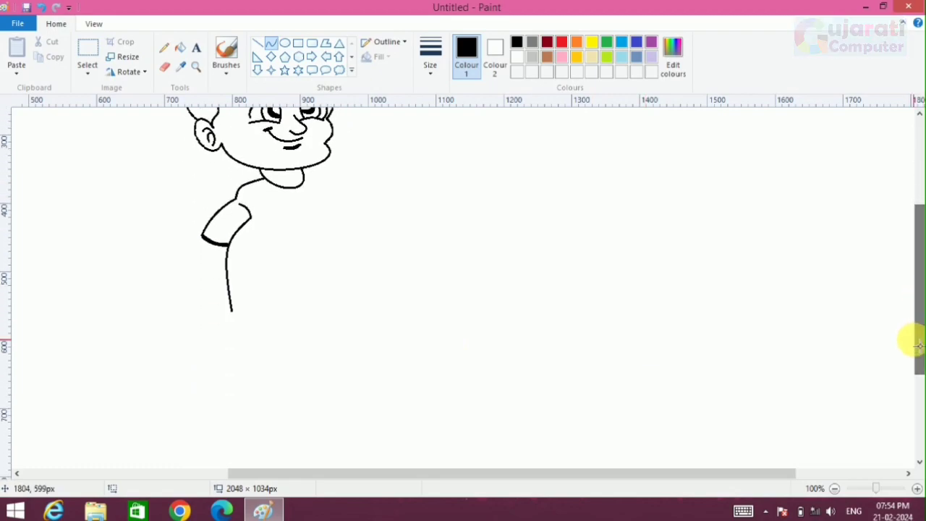
{"action": "left_click_drag", "start_coordinate": [207, 240], "coordinate": [202, 313]}
{"action": "mouse_move", "coordinate": [227, 246]}
{"action": "left_mouse_down"}
{"action": "mouse_move", "coordinate": [228, 344]}
{"action": "mouse_move", "coordinate": [233, 326]}
{"action": "mouse_move", "coordinate": [242, 366]}
{"action": "mouse_move", "coordinate": [211, 367]}
{"action": "mouse_move", "coordinate": [231, 382]}
{"action": "left_mouse_up"}
{"action": "left_click", "coordinate": [233, 326]}
{"action": "left_click", "coordinate": [275, 356]}
{"action": "left_click", "coordinate": [278, 378]}
{"action": "left_click_drag", "start_coordinate": [226, 348], "coordinate": [244, 372]}
{"action": "left_click", "coordinate": [280, 373]}
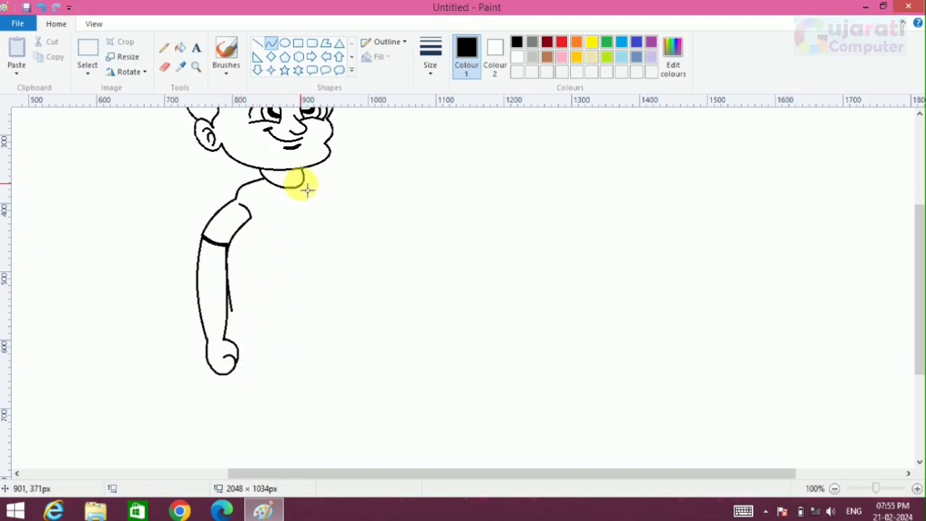
{"action": "mouse_move", "coordinate": [246, 210]}
{"action": "left_mouse_down"}
{"action": "mouse_move", "coordinate": [254, 218]}
{"action": "mouse_move", "coordinate": [233, 310]}
{"action": "mouse_move", "coordinate": [229, 256]}
{"action": "left_mouse_up"}
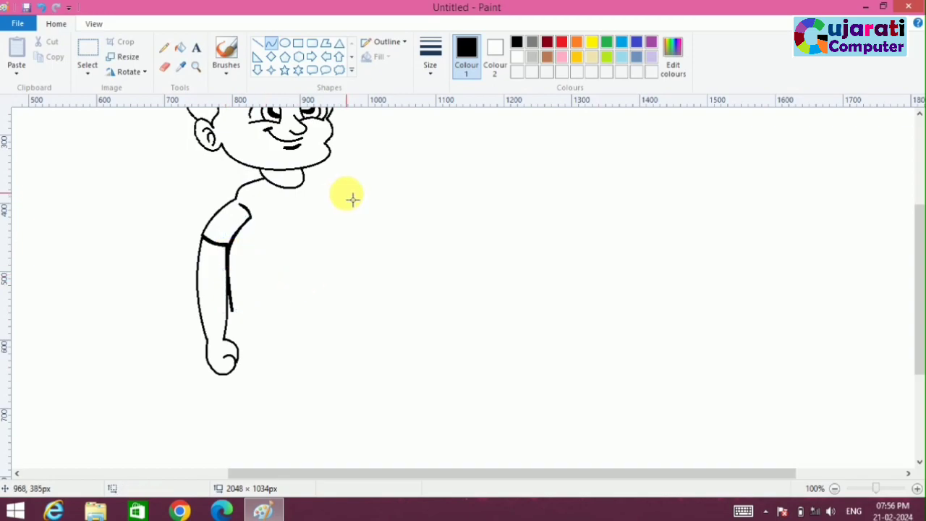
Step: Draw the right shoulder and sleeve edge from the neck, adding a curved sleeve hem and a short armpit crease
{"action": "mouse_move", "coordinate": [307, 179]}
{"action": "left_mouse_down"}
{"action": "mouse_move", "coordinate": [372, 230]}
{"action": "mouse_move", "coordinate": [358, 210]}
{"action": "mouse_move", "coordinate": [347, 217]}
{"action": "mouse_move", "coordinate": [366, 229]}
{"action": "mouse_move", "coordinate": [308, 178]}
{"action": "mouse_move", "coordinate": [374, 232]}
{"action": "mouse_move", "coordinate": [350, 194]}
{"action": "mouse_move", "coordinate": [371, 230]}
{"action": "left_mouse_up"}
{"action": "left_click", "coordinate": [341, 199]}
{"action": "mouse_move", "coordinate": [353, 208]}
{"action": "left_mouse_down"}
{"action": "mouse_move", "coordinate": [348, 199]}
{"action": "mouse_move", "coordinate": [356, 209]}
{"action": "mouse_move", "coordinate": [348, 211]}
{"action": "left_mouse_up"}
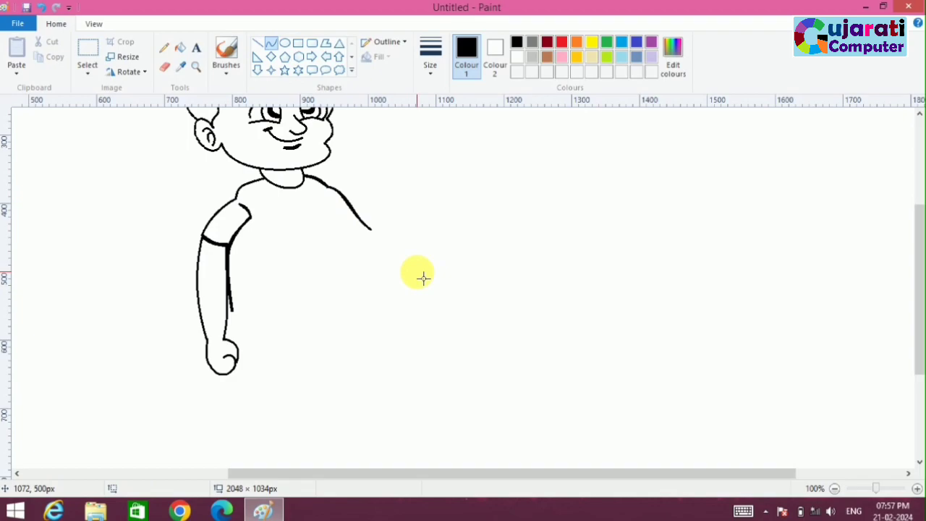
{"action": "left_click_drag", "start_coordinate": [418, 272], "coordinate": [348, 239]}
{"action": "key", "text": "ctrl+z"}
{"action": "left_click_drag", "start_coordinate": [331, 194], "coordinate": [337, 204]}
Step: Draw the right arm's outer edge as a curve running down from the sleeve hem
{"action": "mouse_move", "coordinate": [371, 230]}
{"action": "left_mouse_down"}
{"action": "mouse_move", "coordinate": [355, 246]}
{"action": "mouse_move", "coordinate": [395, 299]}
{"action": "mouse_move", "coordinate": [394, 314]}
{"action": "left_mouse_up"}
{"action": "left_click", "coordinate": [392, 248]}
{"action": "double_click", "coordinate": [363, 236]}
{"action": "left_click", "coordinate": [381, 247]}
{"action": "left_click_drag", "start_coordinate": [387, 258], "coordinate": [395, 275]}
{"action": "left_click", "coordinate": [383, 275]}
Step: Erase the upper part of the left arm's outer line and redraw it as a smooth curve from the sleeve hem
{"action": "left_click", "coordinate": [165, 66]}
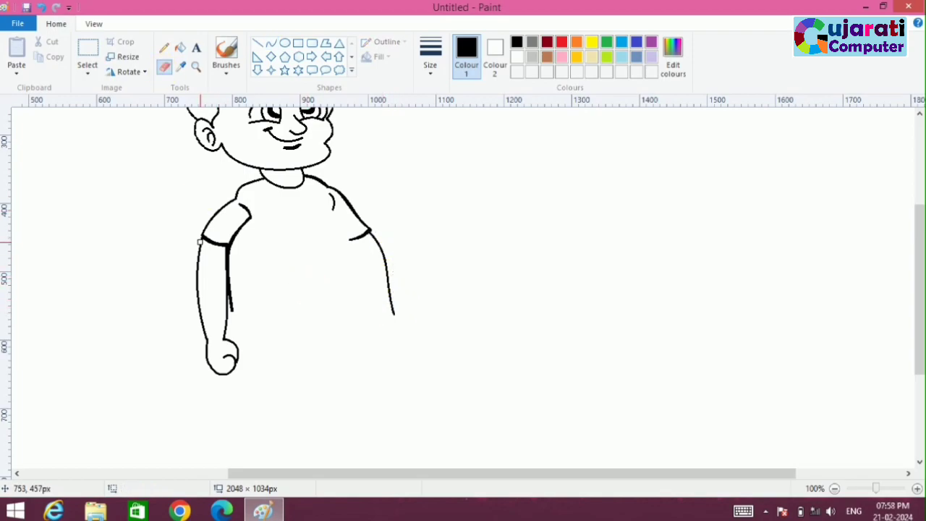
{"action": "left_click", "coordinate": [271, 43]}
{"action": "left_click_drag", "start_coordinate": [203, 239], "coordinate": [201, 296]}
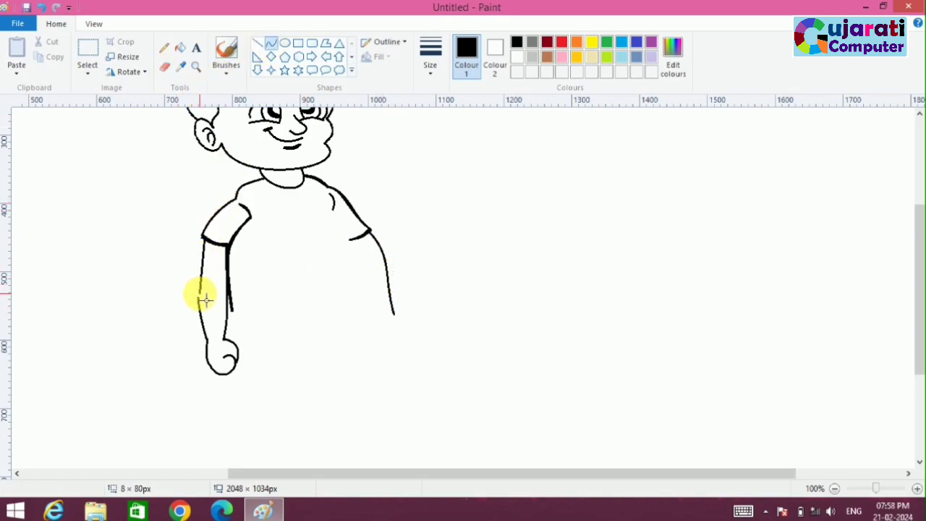
{"action": "left_click", "coordinate": [200, 264]}
{"action": "left_click", "coordinate": [199, 282]}
{"action": "left_click", "coordinate": [287, 280]}
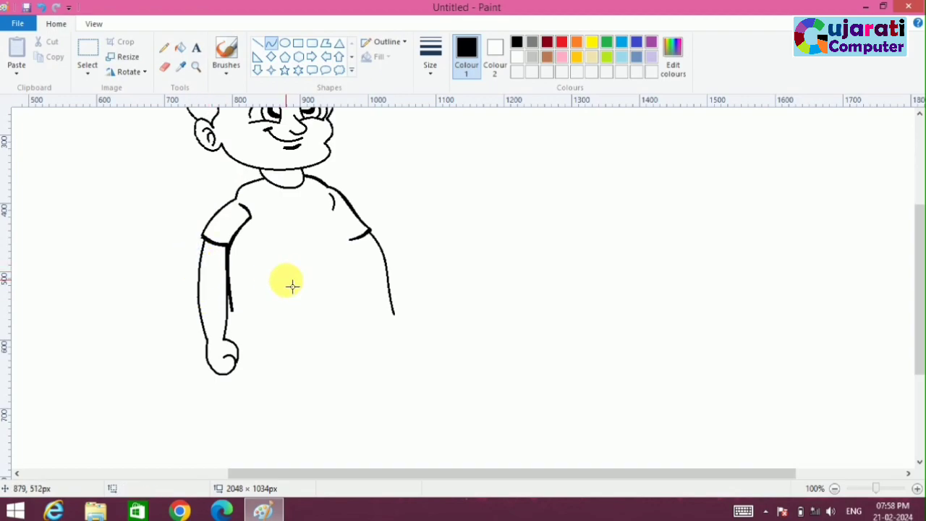
Step: Draw the shirt's right side from the armpit and close the shirt with a slightly curved, thickened bottom hem
{"action": "left_click_drag", "start_coordinate": [337, 215], "coordinate": [364, 307]}
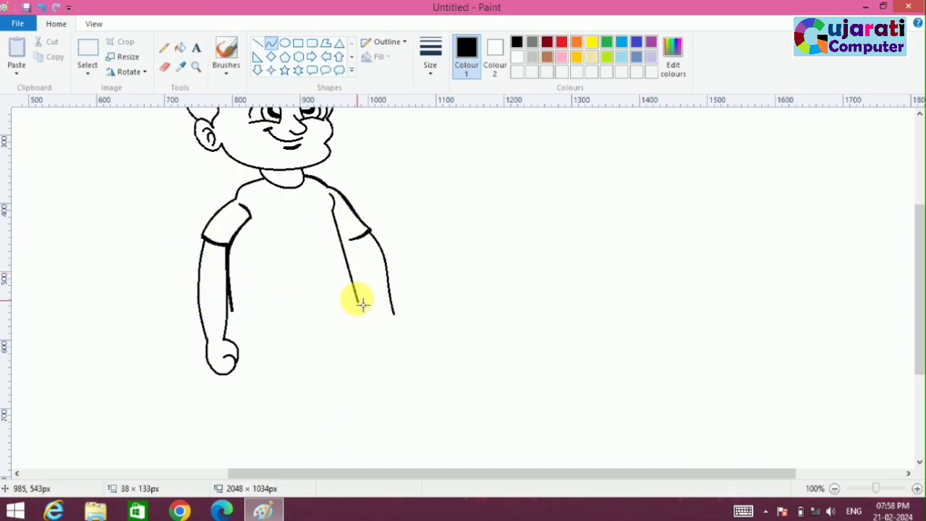
{"action": "left_click", "coordinate": [361, 256]}
{"action": "left_click", "coordinate": [363, 271]}
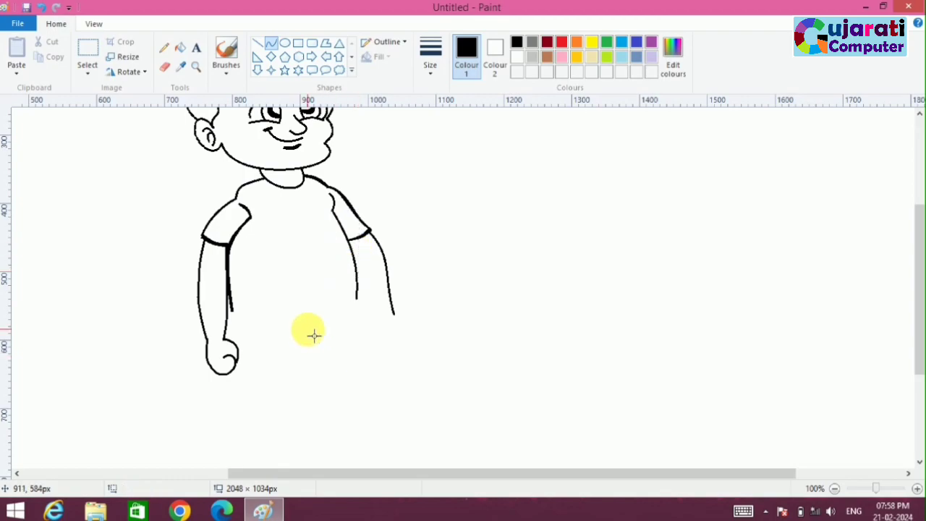
{"action": "left_click_drag", "start_coordinate": [230, 311], "coordinate": [358, 299]}
{"action": "left_click", "coordinate": [290, 318]}
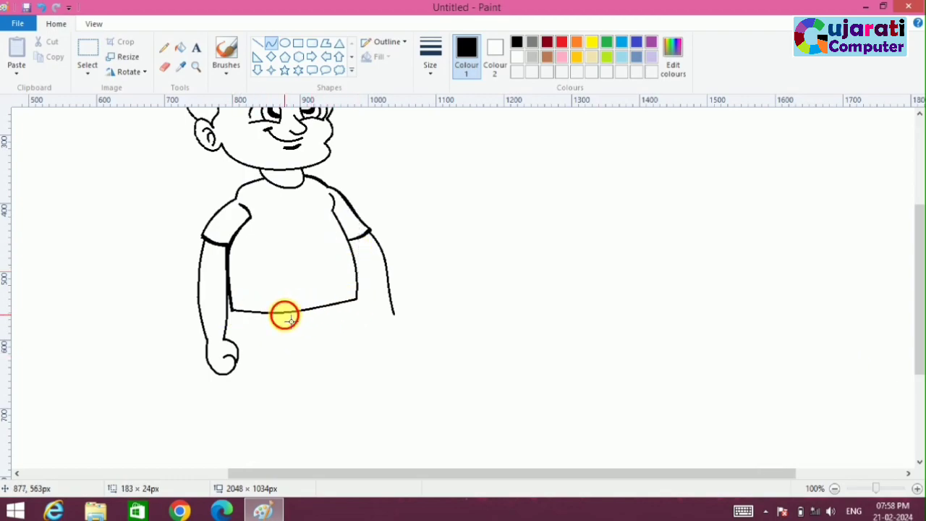
{"action": "left_click_drag", "start_coordinate": [232, 311], "coordinate": [357, 299]}
{"action": "left_click", "coordinate": [294, 313]}
{"action": "left_click", "coordinate": [303, 318]}
Step: Retrace the shirt's right side from the armpit to the hem to thicken the line
{"action": "left_click_drag", "start_coordinate": [332, 210], "coordinate": [362, 304]}
{"action": "left_click", "coordinate": [352, 242]}
{"action": "left_click", "coordinate": [362, 261]}
{"action": "left_click", "coordinate": [381, 281]}
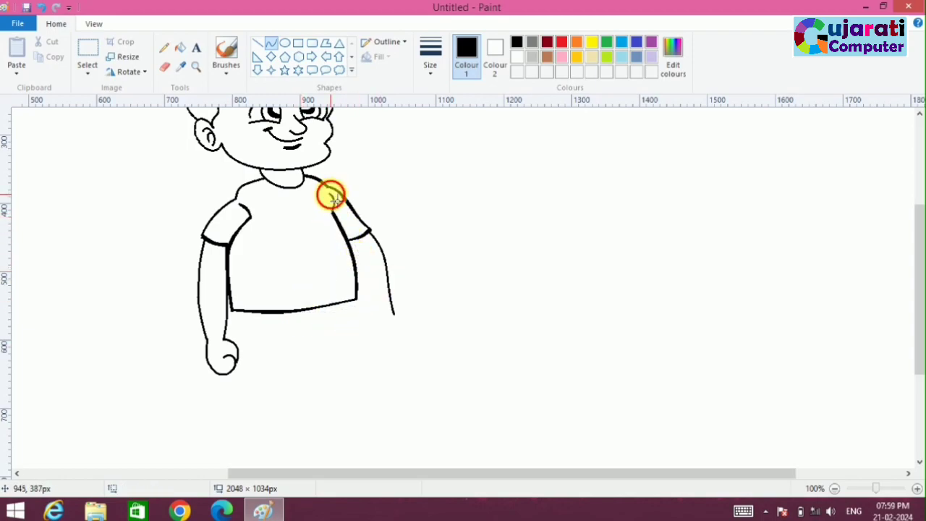
Step: Draw the right forearm's short inner edge curving down from the shirt's side
{"action": "left_click_drag", "start_coordinate": [358, 282], "coordinate": [369, 308]}
{"action": "left_click", "coordinate": [363, 292]}
{"action": "left_click", "coordinate": [363, 292]}
{"action": "left_click", "coordinate": [439, 340]}
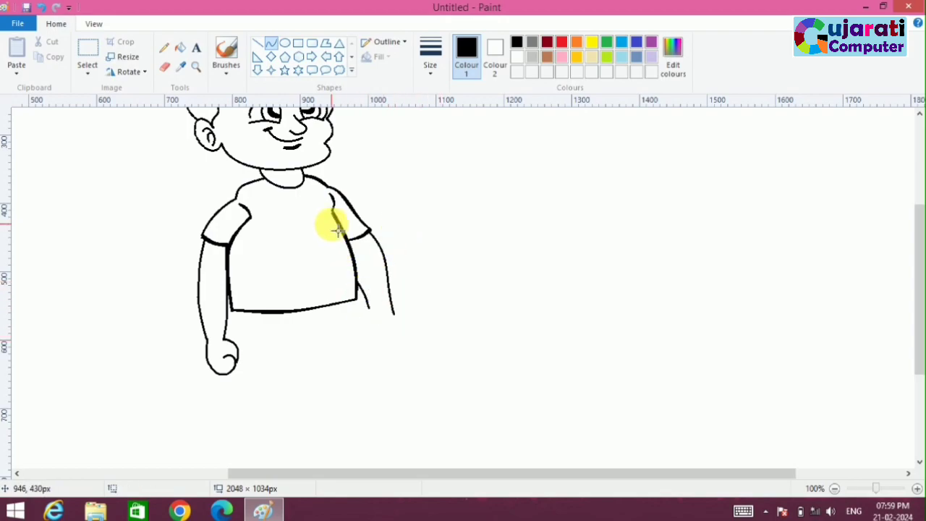
Step: Erase the end of the right arm's outer line and draw a rounded fist with a thumb curve
{"action": "left_click", "coordinate": [165, 65]}
{"action": "left_click", "coordinate": [272, 45]}
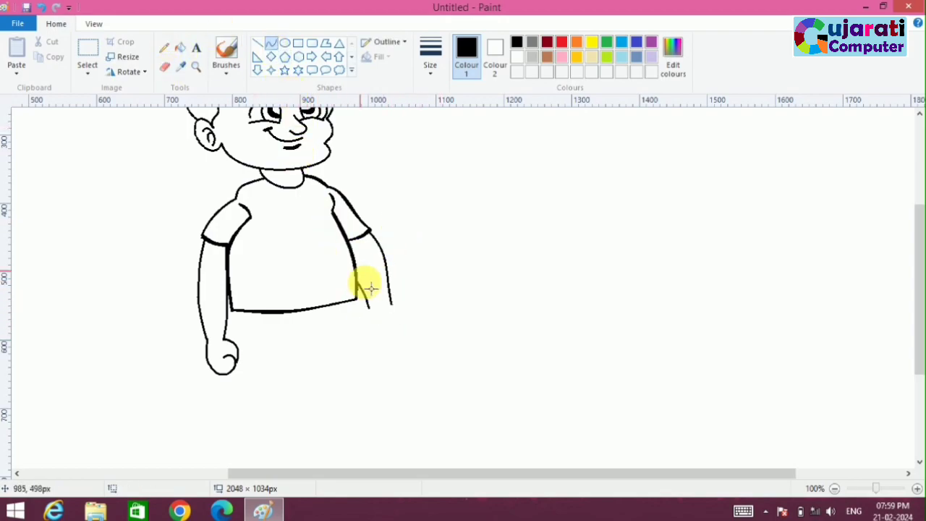
{"action": "mouse_move", "coordinate": [393, 306]}
{"action": "left_mouse_down"}
{"action": "mouse_move", "coordinate": [393, 327]}
{"action": "mouse_move", "coordinate": [407, 321]}
{"action": "mouse_move", "coordinate": [423, 335]}
{"action": "mouse_move", "coordinate": [372, 310]}
{"action": "mouse_move", "coordinate": [377, 344]}
{"action": "mouse_move", "coordinate": [394, 323]}
{"action": "mouse_move", "coordinate": [372, 310]}
{"action": "mouse_move", "coordinate": [387, 325]}
{"action": "mouse_move", "coordinate": [378, 326]}
{"action": "left_mouse_up"}
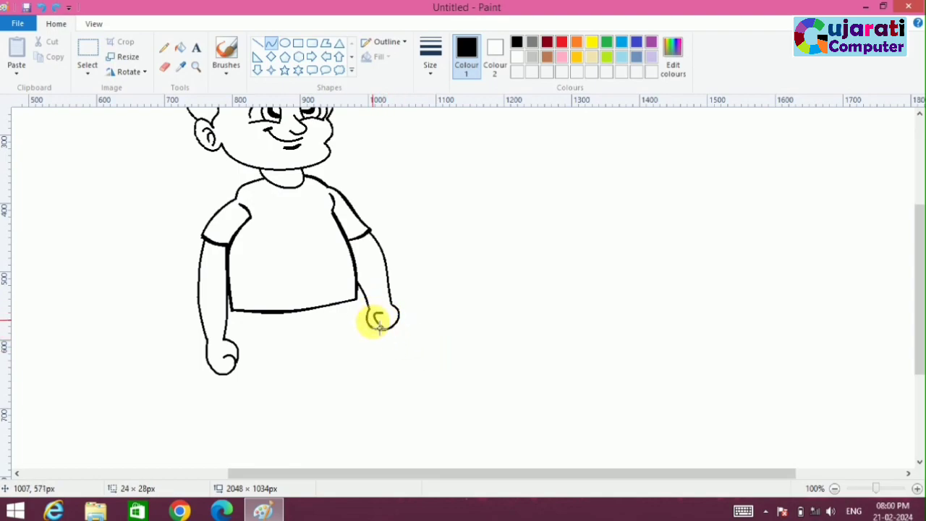
{"action": "left_click", "coordinate": [417, 341]}
Step: Draw a thick curved fold line across the lower front of the shirt
{"action": "left_click", "coordinate": [281, 283]}
{"action": "mouse_move", "coordinate": [259, 253]}
{"action": "left_mouse_down"}
{"action": "mouse_move", "coordinate": [336, 286]}
{"action": "mouse_move", "coordinate": [306, 269]}
{"action": "mouse_move", "coordinate": [289, 289]}
{"action": "mouse_move", "coordinate": [318, 293]}
{"action": "left_mouse_up"}
{"action": "left_click", "coordinate": [304, 291]}
{"action": "left_click", "coordinate": [503, 348]}
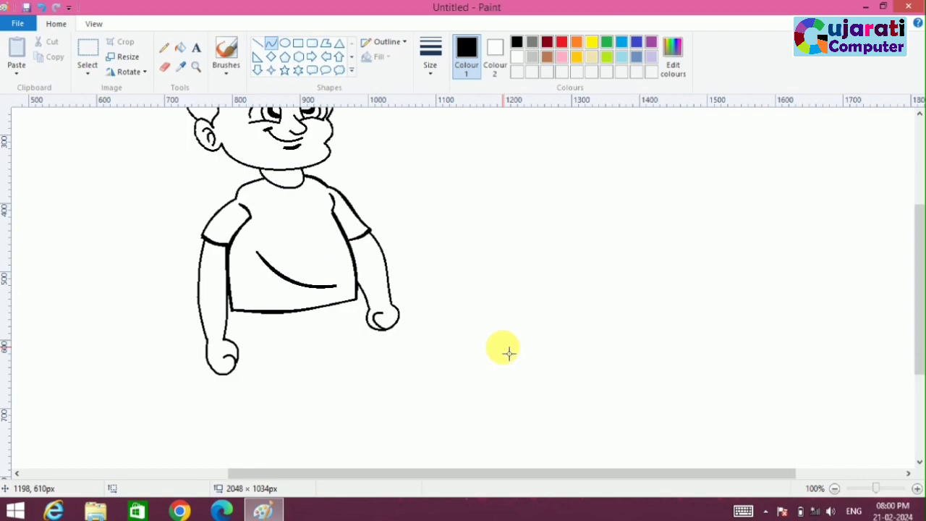
{"action": "left_click_drag", "start_coordinate": [242, 316], "coordinate": [257, 426]}
{"action": "key", "text": "ctrl+z"}
{"action": "left_click_drag", "start_coordinate": [237, 311], "coordinate": [255, 365]}
{"action": "key", "text": "ctrl+z"}
{"action": "left_click", "coordinate": [93, 46]}
{"action": "mouse_move", "coordinate": [187, 320]}
{"action": "left_mouse_down"}
{"action": "mouse_move", "coordinate": [268, 382]}
{"action": "mouse_move", "coordinate": [282, 397]}
{"action": "mouse_move", "coordinate": [280, 422]}
{"action": "left_mouse_up"}
{"action": "key", "text": "ctrl+z"}
{"action": "key", "text": "ctrl+z"}
Step: Select the left fist with the wrist and shrink it slightly in height
{"action": "left_click", "coordinate": [95, 52]}
{"action": "left_click_drag", "start_coordinate": [189, 317], "coordinate": [232, 390]}
{"action": "left_click", "coordinate": [356, 381]}
Step: Draw the trousers' left outer edge down from the shirt hem and retrace it to thicken the line
{"action": "left_click", "coordinate": [270, 43]}
{"action": "left_click_drag", "start_coordinate": [237, 311], "coordinate": [246, 399]}
{"action": "left_click", "coordinate": [240, 354]}
{"action": "left_click_drag", "start_coordinate": [238, 312], "coordinate": [246, 398]}
{"action": "left_click", "coordinate": [242, 375]}
{"action": "left_click", "coordinate": [244, 362]}
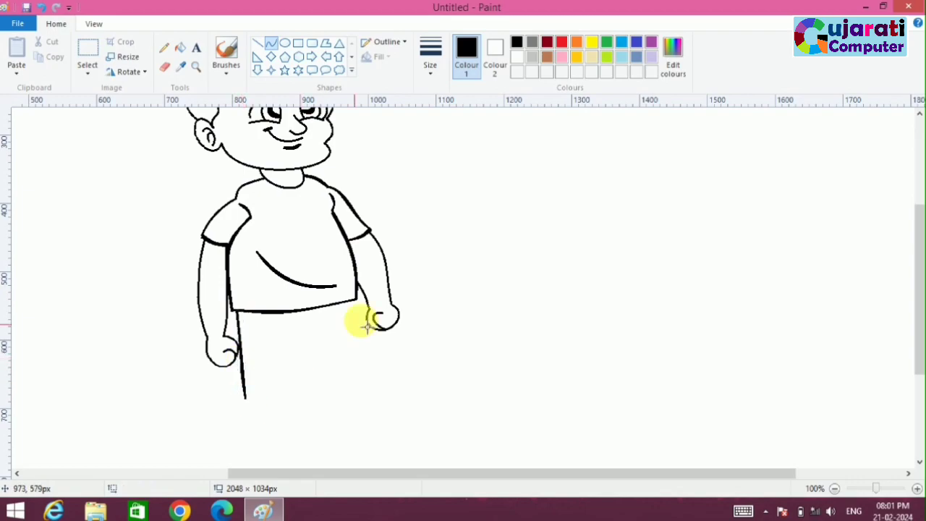
Step: Thicken the right half of the shirt hem and draw the trousers' right outer edge as a doubled, outward-bulging curve
{"action": "left_click_drag", "start_coordinate": [285, 312], "coordinate": [364, 293]}
{"action": "left_click_drag", "start_coordinate": [357, 298], "coordinate": [364, 381]}
{"action": "left_click_drag", "start_coordinate": [366, 327], "coordinate": [370, 335]}
{"action": "left_click", "coordinate": [418, 363]}
{"action": "left_click_drag", "start_coordinate": [356, 298], "coordinate": [365, 380]}
{"action": "left_click_drag", "start_coordinate": [364, 324], "coordinate": [368, 333]}
{"action": "left_click", "coordinate": [395, 370]}
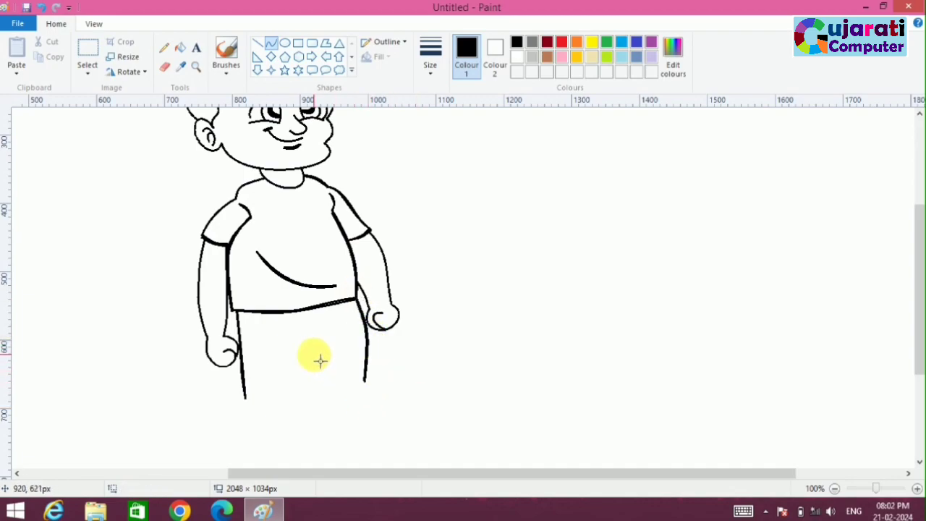
Step: Draw the trousers' centre leg line down from the shirt hem and a curved pocket on the left side
{"action": "left_click_drag", "start_coordinate": [295, 318], "coordinate": [304, 361]}
{"action": "left_click", "coordinate": [325, 397]}
{"action": "left_click_drag", "start_coordinate": [244, 343], "coordinate": [258, 331]}
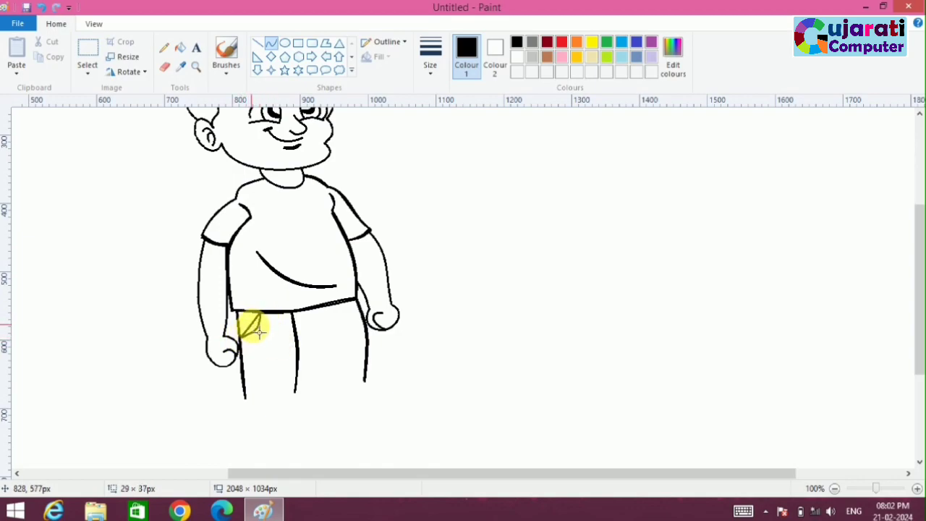
{"action": "left_click", "coordinate": [279, 372]}
Step: Draw a small curved pocket under the shirt hem on the trousers' right side
{"action": "mouse_move", "coordinate": [351, 304]}
{"action": "left_mouse_down"}
{"action": "mouse_move", "coordinate": [327, 310]}
{"action": "mouse_move", "coordinate": [363, 318]}
{"action": "left_mouse_up"}
{"action": "left_click", "coordinate": [340, 347]}
{"action": "left_click", "coordinate": [346, 314]}
{"action": "left_click", "coordinate": [345, 314]}
{"action": "left_click", "coordinate": [443, 343]}
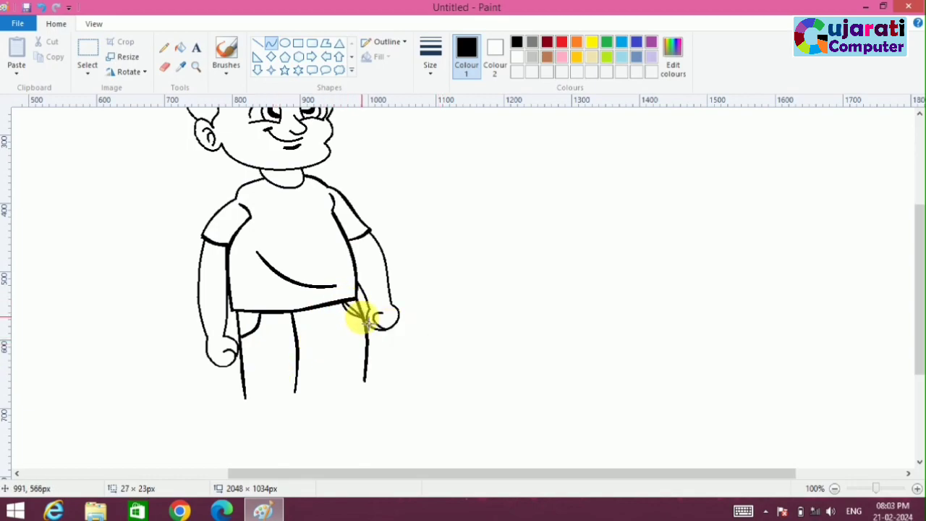
{"action": "left_click", "coordinate": [348, 311]}
{"action": "left_click", "coordinate": [348, 311]}
{"action": "left_click", "coordinate": [428, 352]}
Step: Draw a short fly curve beside the trousers' centre line and the inner edge of the right leg
{"action": "mouse_move", "coordinate": [312, 341]}
{"action": "left_mouse_down"}
{"action": "mouse_move", "coordinate": [299, 355]}
{"action": "mouse_move", "coordinate": [309, 357]}
{"action": "left_mouse_up"}
{"action": "key", "text": "ctrl+z"}
{"action": "left_click", "coordinate": [333, 368]}
{"action": "left_click_drag", "start_coordinate": [304, 311], "coordinate": [311, 399]}
{"action": "left_click", "coordinate": [309, 324]}
{"action": "left_click", "coordinate": [320, 337]}
{"action": "left_click", "coordinate": [307, 331]}
{"action": "left_click", "coordinate": [335, 370]}
{"action": "left_click", "coordinate": [305, 385]}
{"action": "left_click", "coordinate": [324, 387]}
{"action": "left_click_drag", "start_coordinate": [305, 359], "coordinate": [311, 396]}
{"action": "left_click", "coordinate": [366, 414]}
Step: Draw curved, folded cuffs across the bottoms of both trouser legs
{"action": "mouse_move", "coordinate": [246, 398]}
{"action": "left_mouse_down"}
{"action": "mouse_move", "coordinate": [289, 388]}
{"action": "mouse_move", "coordinate": [321, 405]}
{"action": "mouse_move", "coordinate": [314, 388]}
{"action": "mouse_move", "coordinate": [365, 382]}
{"action": "mouse_move", "coordinate": [324, 398]}
{"action": "mouse_move", "coordinate": [365, 381]}
{"action": "left_mouse_up"}
{"action": "left_click", "coordinate": [269, 403]}
{"action": "left_click", "coordinate": [302, 417]}
{"action": "left_click", "coordinate": [225, 425]}
{"action": "left_click", "coordinate": [364, 419]}
{"action": "left_click", "coordinate": [345, 391]}
{"action": "left_click", "coordinate": [403, 401]}
{"action": "left_click", "coordinate": [293, 415]}
{"action": "left_click", "coordinate": [380, 395]}
{"action": "left_click", "coordinate": [386, 398]}
Step: Draw a curved ankle band under the cuff of each trouser leg
{"action": "left_click_drag", "start_coordinate": [918, 260], "coordinate": [911, 310]}
{"action": "mouse_move", "coordinate": [253, 319]}
{"action": "left_mouse_down"}
{"action": "mouse_move", "coordinate": [290, 316]}
{"action": "mouse_move", "coordinate": [290, 329]}
{"action": "mouse_move", "coordinate": [357, 304]}
{"action": "mouse_move", "coordinate": [372, 315]}
{"action": "left_mouse_up"}
{"action": "left_click", "coordinate": [337, 320]}
{"action": "left_click", "coordinate": [363, 319]}
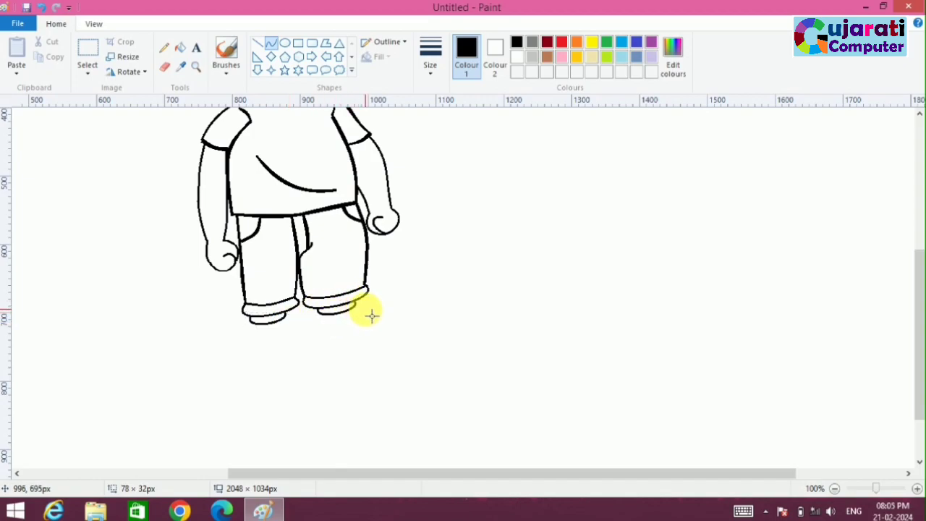
Step: Add a second, rounded sock band beneath the ankle band of each leg
{"action": "mouse_move", "coordinate": [251, 323]}
{"action": "left_mouse_down"}
{"action": "mouse_move", "coordinate": [283, 320]}
{"action": "mouse_move", "coordinate": [237, 350]}
{"action": "left_mouse_up"}
{"action": "left_click", "coordinate": [313, 340]}
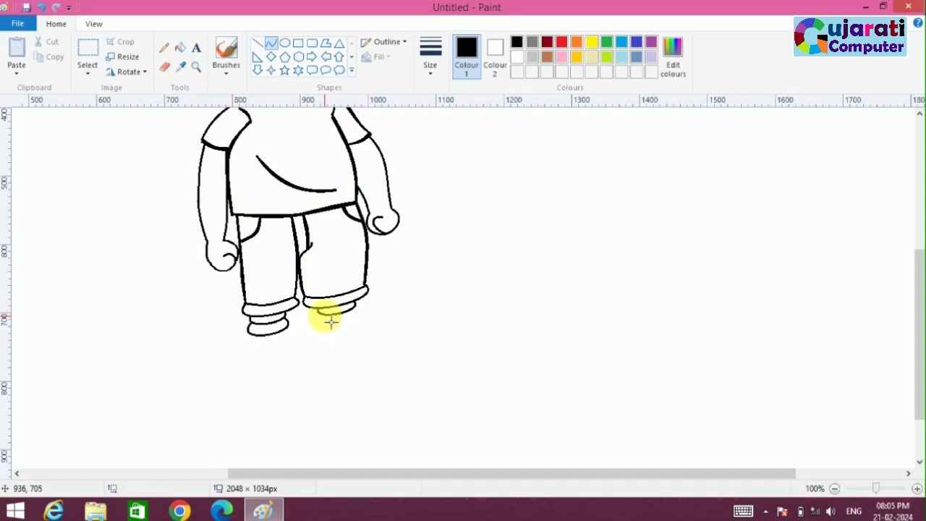
{"action": "left_click_drag", "start_coordinate": [321, 314], "coordinate": [356, 307]}
{"action": "left_click", "coordinate": [301, 334]}
{"action": "left_click", "coordinate": [372, 334]}
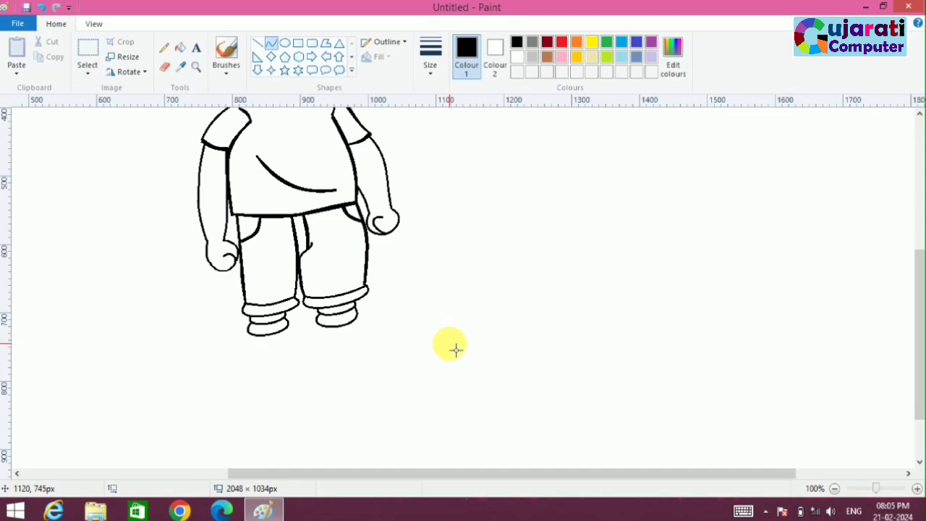
Step: Draw the left shoe's upper curve and rounded toe, and a short heel curve from the sock
{"action": "mouse_move", "coordinate": [259, 343]}
{"action": "left_mouse_down"}
{"action": "mouse_move", "coordinate": [245, 352]}
{"action": "mouse_move", "coordinate": [246, 337]}
{"action": "mouse_move", "coordinate": [259, 342]}
{"action": "mouse_move", "coordinate": [236, 358]}
{"action": "mouse_move", "coordinate": [225, 353]}
{"action": "mouse_move", "coordinate": [238, 340]}
{"action": "mouse_move", "coordinate": [230, 372]}
{"action": "mouse_move", "coordinate": [220, 362]}
{"action": "mouse_move", "coordinate": [221, 379]}
{"action": "left_mouse_up"}
{"action": "left_click", "coordinate": [227, 349]}
{"action": "left_click", "coordinate": [264, 372]}
{"action": "left_click", "coordinate": [264, 384]}
{"action": "left_click_drag", "start_coordinate": [286, 331], "coordinate": [298, 355]}
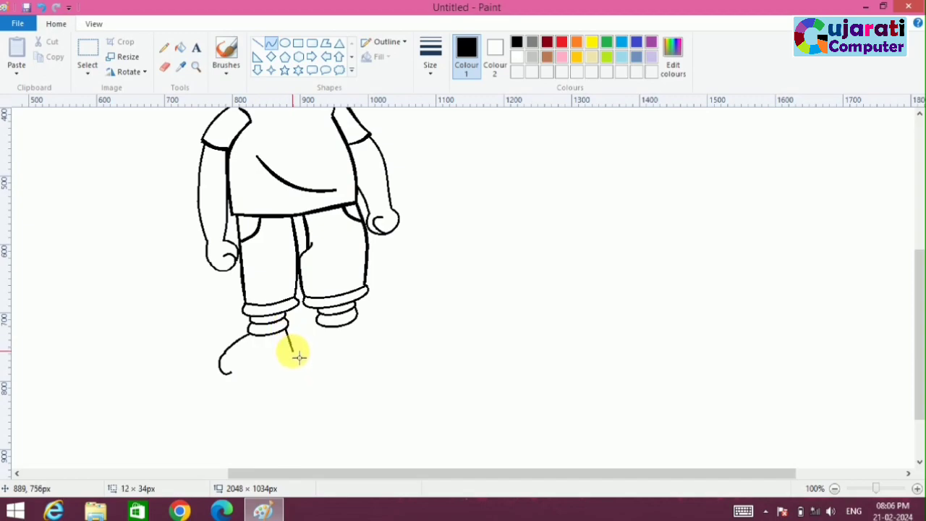
{"action": "left_click", "coordinate": [292, 335]}
{"action": "left_click", "coordinate": [295, 344]}
{"action": "left_click", "coordinate": [283, 383]}
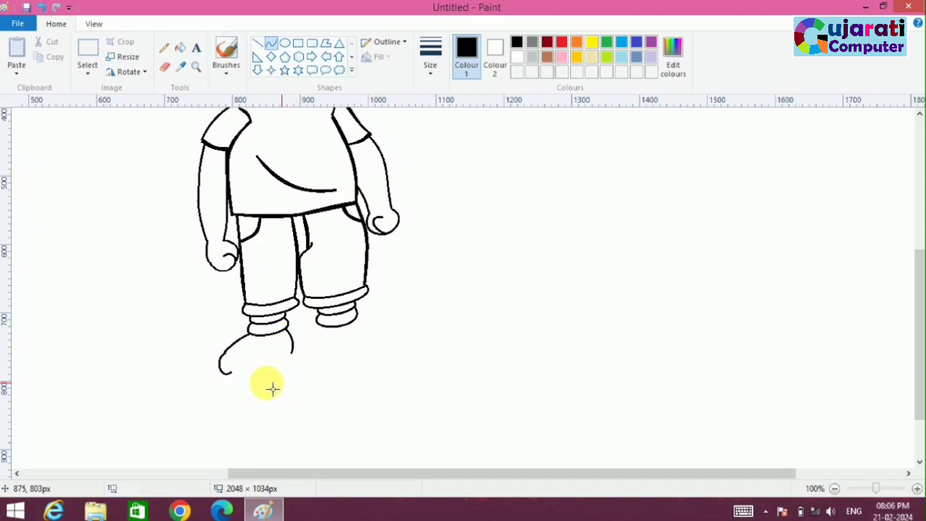
Step: Erase the stray end of the toe curve and close the left shoe with a curved line to the heel
{"action": "left_click", "coordinate": [166, 76]}
{"action": "left_click", "coordinate": [274, 45]}
{"action": "mouse_move", "coordinate": [222, 374]}
{"action": "left_mouse_down"}
{"action": "mouse_move", "coordinate": [294, 357]}
{"action": "mouse_move", "coordinate": [232, 396]}
{"action": "mouse_move", "coordinate": [288, 371]}
{"action": "mouse_move", "coordinate": [288, 352]}
{"action": "left_mouse_up"}
{"action": "left_click", "coordinate": [356, 390]}
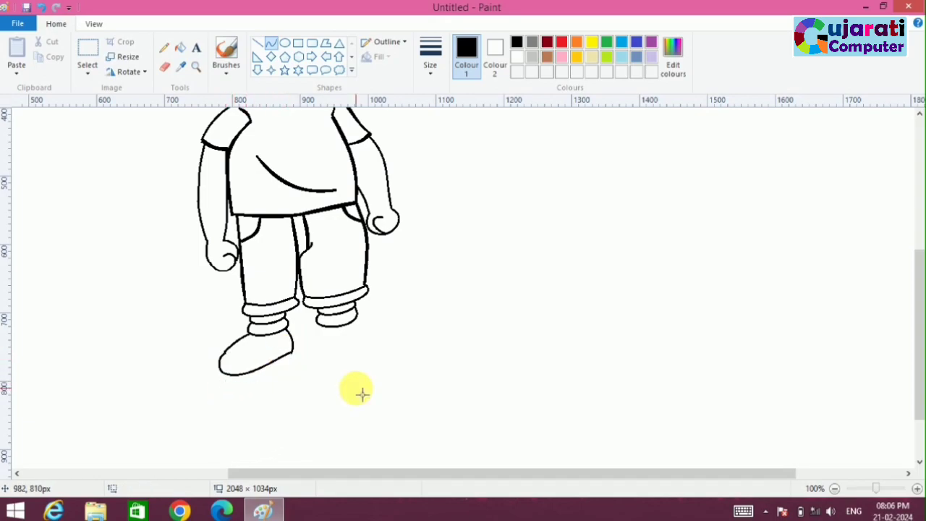
{"action": "mouse_move", "coordinate": [220, 372]}
{"action": "left_mouse_down"}
{"action": "mouse_move", "coordinate": [292, 352]}
{"action": "mouse_move", "coordinate": [225, 395]}
{"action": "mouse_move", "coordinate": [203, 385]}
{"action": "left_mouse_up"}
{"action": "left_click_drag", "start_coordinate": [265, 384], "coordinate": [260, 400]}
{"action": "key", "text": "ctrl+z"}
Step: Draw the sole of the left shoe as a curved line below its bottom edge from toe to heel
{"action": "left_click_drag", "start_coordinate": [220, 371], "coordinate": [292, 361]}
{"action": "left_click_drag", "start_coordinate": [263, 372], "coordinate": [214, 392]}
{"action": "left_click_drag", "start_coordinate": [259, 388], "coordinate": [265, 392]}
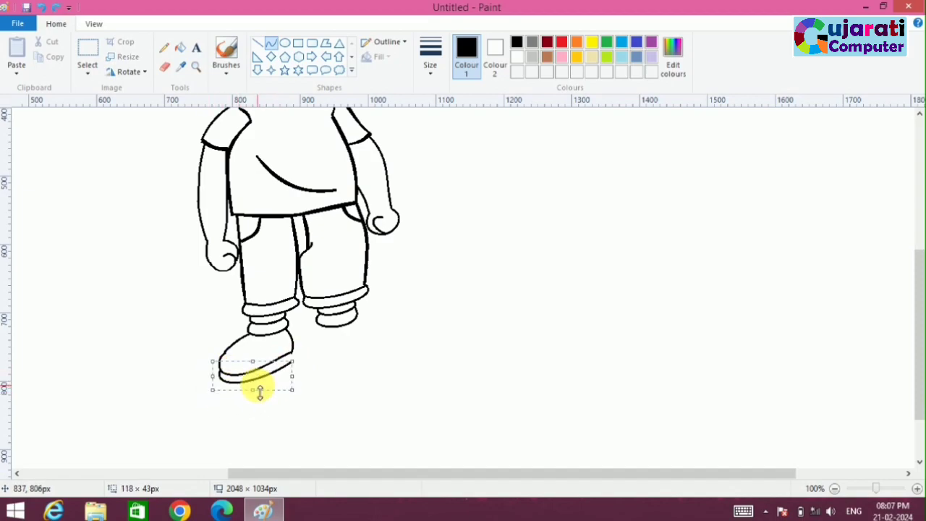
Step: Draw a curved toe-cap line and a strap curve across the front of the left shoe
{"action": "mouse_move", "coordinate": [240, 350]}
{"action": "left_mouse_down"}
{"action": "mouse_move", "coordinate": [223, 354]}
{"action": "mouse_move", "coordinate": [255, 357]}
{"action": "left_mouse_up"}
{"action": "left_click_drag", "start_coordinate": [242, 355], "coordinate": [241, 349]}
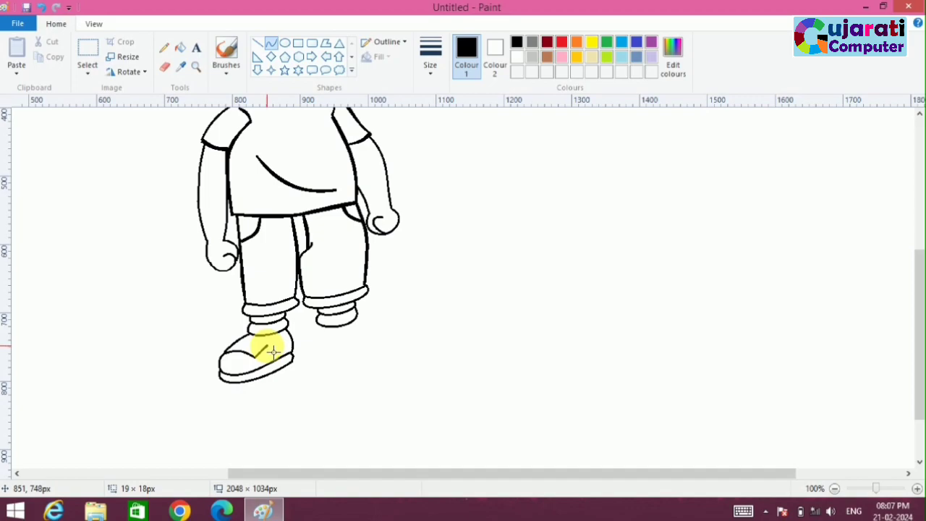
{"action": "left_click", "coordinate": [261, 349]}
{"action": "left_click_drag", "start_coordinate": [232, 345], "coordinate": [265, 344]}
{"action": "left_click", "coordinate": [249, 345]}
Step: Begin the right shoe with a heel curve below the sock and small curves at the front of the ankle
{"action": "left_click", "coordinate": [350, 365]}
{"action": "left_click_drag", "start_coordinate": [320, 330], "coordinate": [325, 345]}
{"action": "left_click", "coordinate": [317, 333]}
{"action": "left_click", "coordinate": [319, 340]}
{"action": "left_click", "coordinate": [407, 360]}
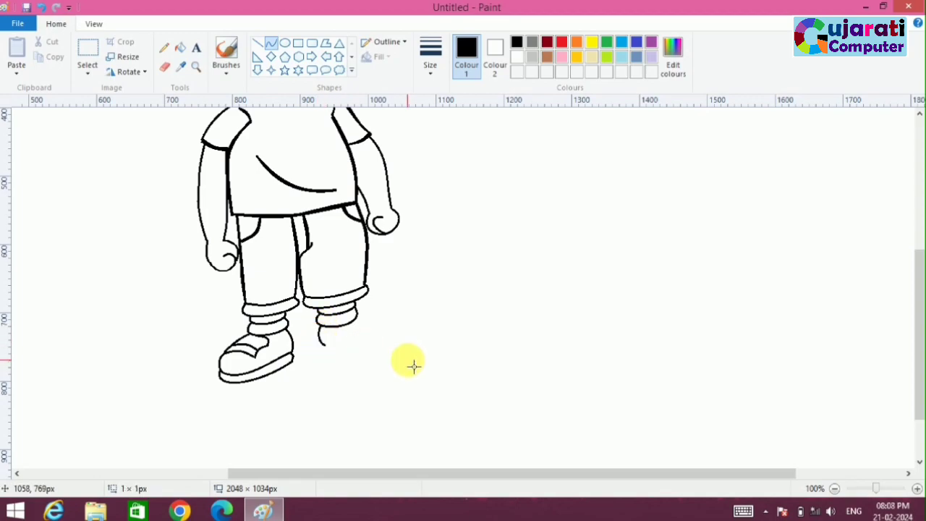
{"action": "left_click_drag", "start_coordinate": [368, 329], "coordinate": [371, 335]}
{"action": "left_click", "coordinate": [378, 340]}
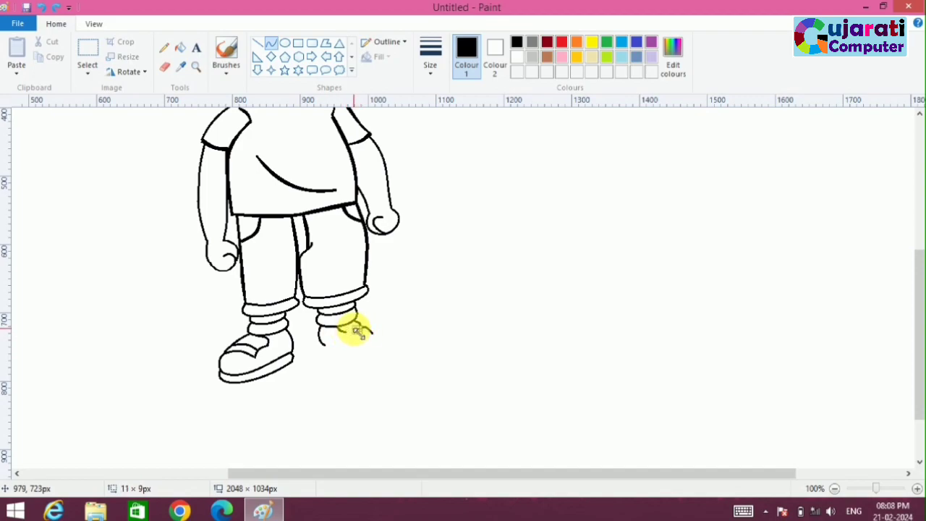
Step: Complete the right shoe's strap with short curves and add a rounded toe curve extending from it
{"action": "left_click", "coordinate": [363, 352]}
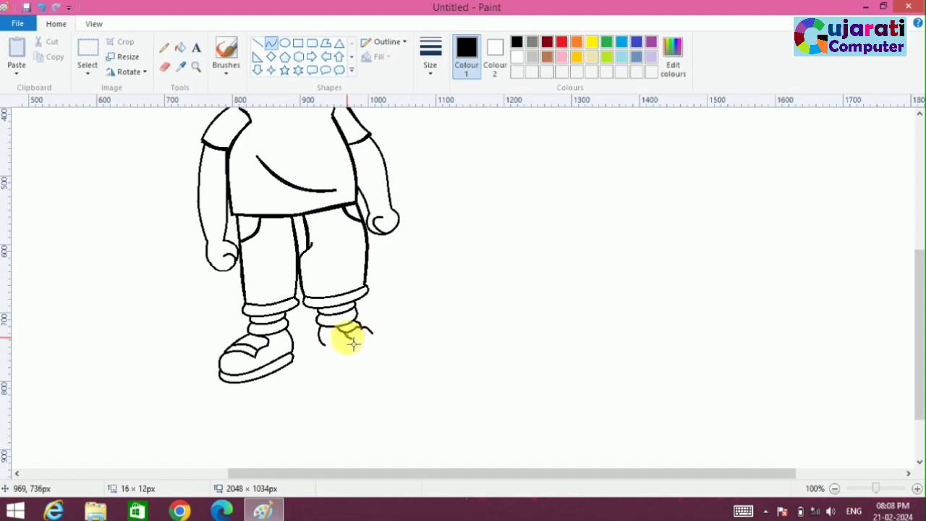
{"action": "left_click", "coordinate": [380, 351]}
{"action": "left_click_drag", "start_coordinate": [354, 338], "coordinate": [372, 333]}
{"action": "left_click", "coordinate": [402, 351]}
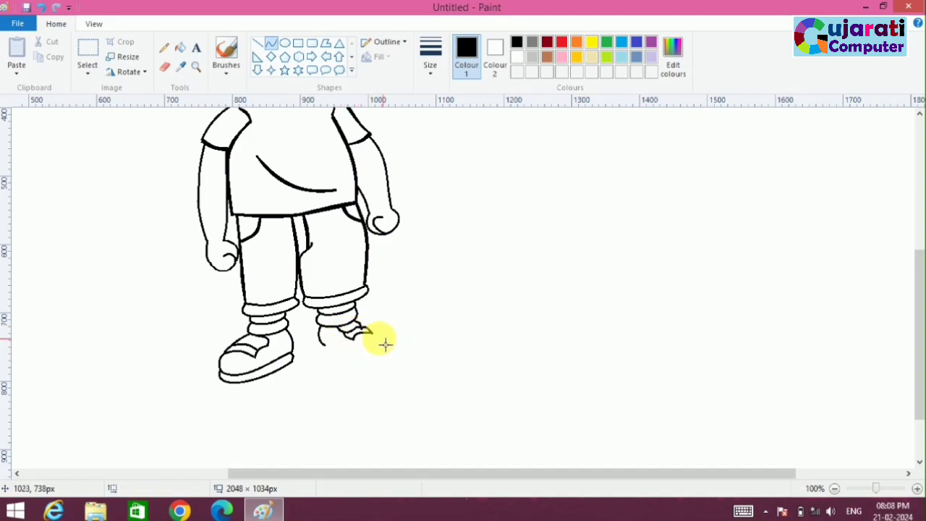
{"action": "left_click_drag", "start_coordinate": [385, 334], "coordinate": [392, 335]}
{"action": "left_click", "coordinate": [423, 351]}
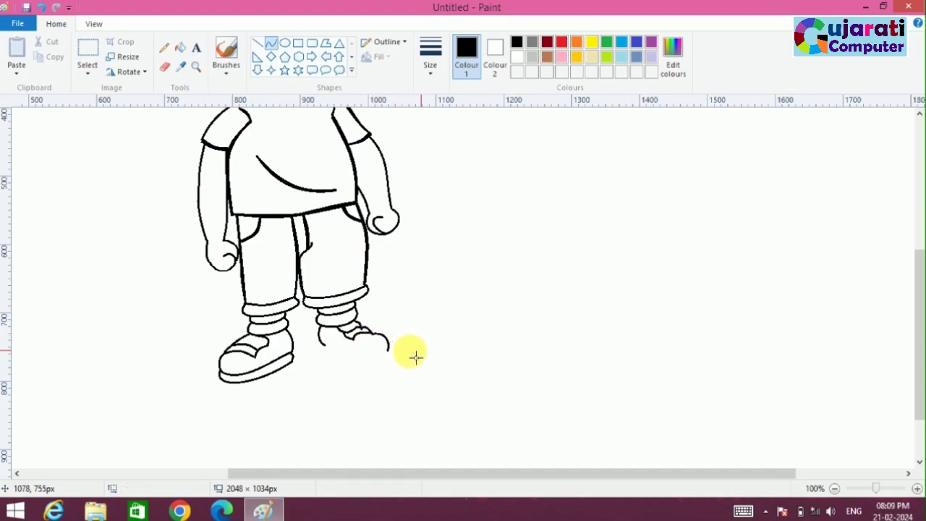
{"action": "left_click_drag", "start_coordinate": [324, 345], "coordinate": [384, 356]}
{"action": "key", "text": "ctrl+z"}
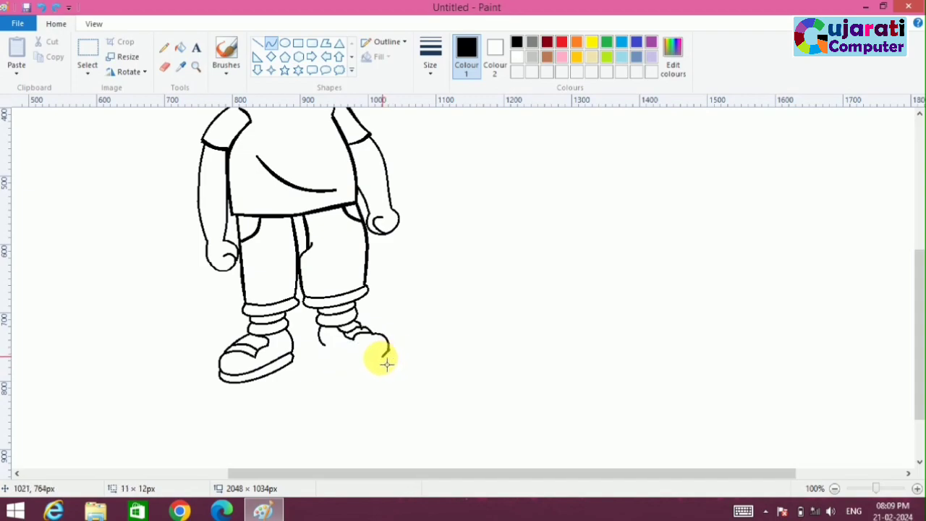
{"action": "key", "text": "ctrl+z"}
Step: Erase the end of the right shoe's toe curve and extend the toe downward with a new curve
{"action": "left_click", "coordinate": [165, 67]}
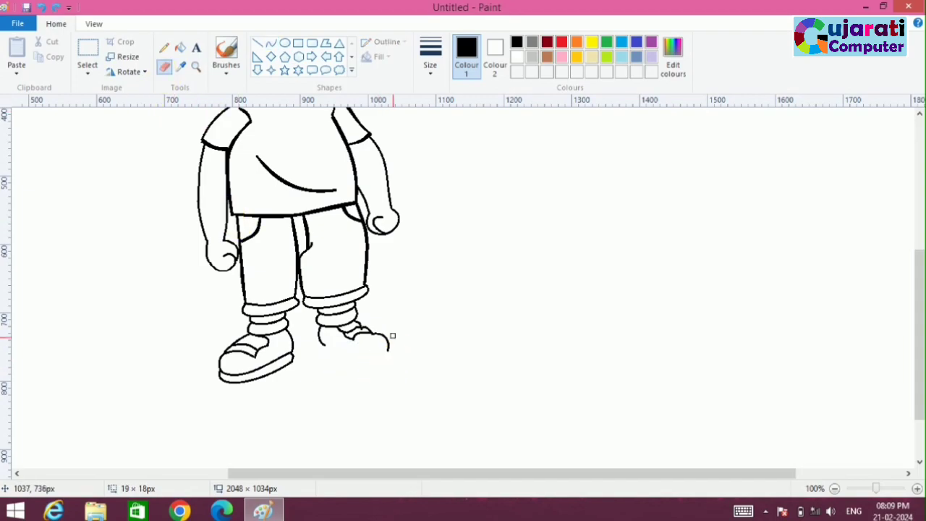
{"action": "left_click", "coordinate": [271, 44]}
{"action": "left_click_drag", "start_coordinate": [389, 341], "coordinate": [396, 372]}
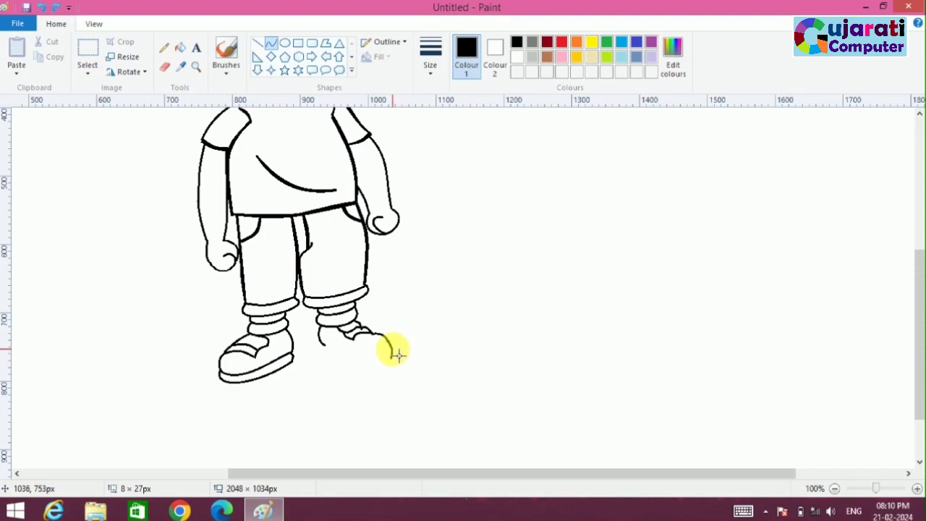
{"action": "mouse_move", "coordinate": [320, 345]}
{"action": "left_mouse_down"}
{"action": "mouse_move", "coordinate": [389, 361]}
{"action": "mouse_move", "coordinate": [353, 368]}
{"action": "left_mouse_up"}
{"action": "left_click", "coordinate": [395, 378]}
{"action": "key", "text": "ctrl+z"}
Step: Erase the stray heel end and close the right shoe's bottom with a rounded curve from heel to toe
{"action": "left_click", "coordinate": [165, 68]}
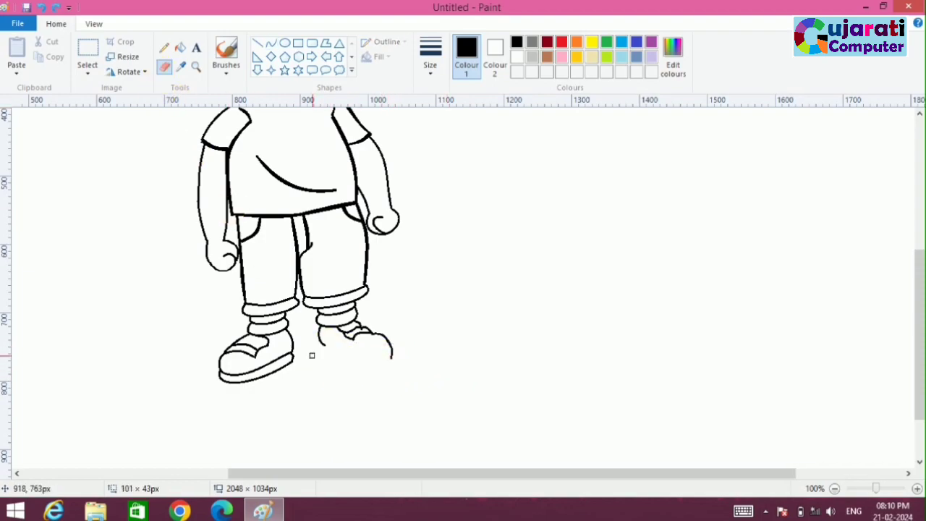
{"action": "left_click", "coordinate": [270, 43]}
{"action": "left_click_drag", "start_coordinate": [317, 350], "coordinate": [391, 359]}
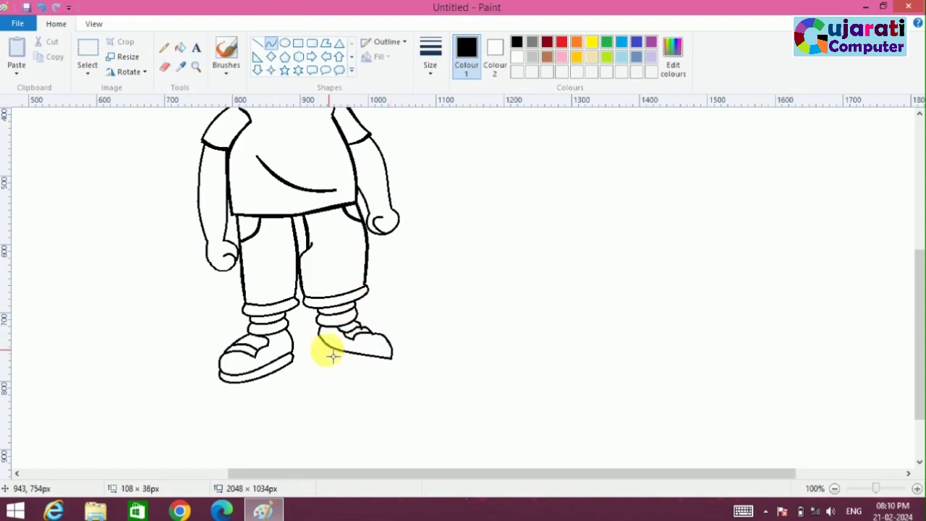
{"action": "left_click_drag", "start_coordinate": [317, 360], "coordinate": [395, 382]}
{"action": "left_click", "coordinate": [438, 380]}
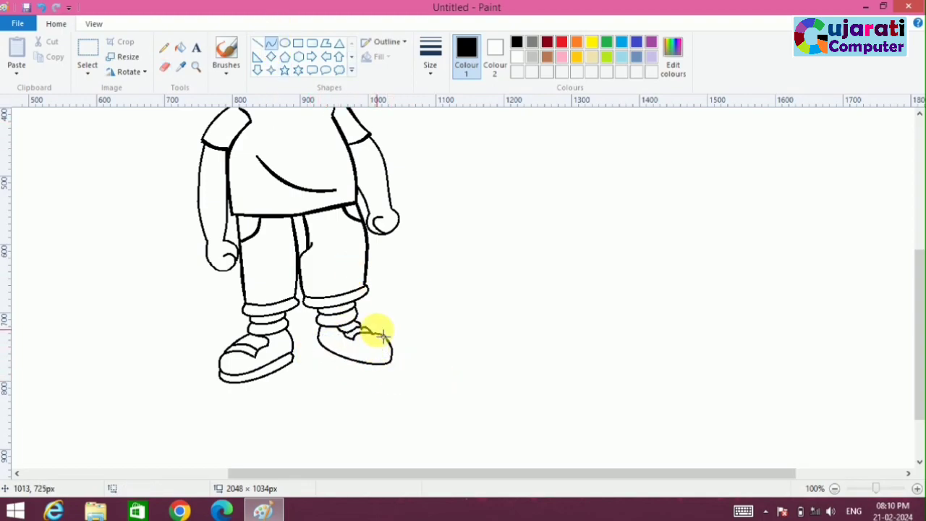
Step: Draw the right shoe's sole with two curved lines running below the bottom edge from heel to toe
{"action": "mouse_move", "coordinate": [319, 341]}
{"action": "left_mouse_down"}
{"action": "mouse_move", "coordinate": [324, 357]}
{"action": "mouse_move", "coordinate": [373, 371]}
{"action": "left_mouse_up"}
{"action": "left_click", "coordinate": [346, 373]}
{"action": "mouse_move", "coordinate": [349, 364]}
{"action": "left_mouse_down"}
{"action": "mouse_move", "coordinate": [388, 375]}
{"action": "mouse_move", "coordinate": [402, 366]}
{"action": "left_mouse_up"}
{"action": "left_click", "coordinate": [422, 403]}
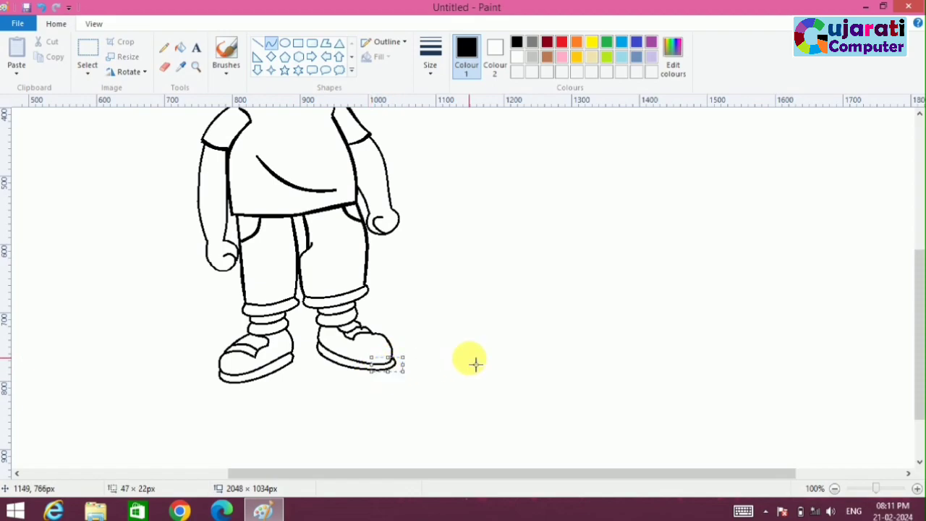
Step: Erase the uneven line on top of the right shoe and redraw it as a smooth curve from strap to toe
{"action": "left_click", "coordinate": [165, 67]}
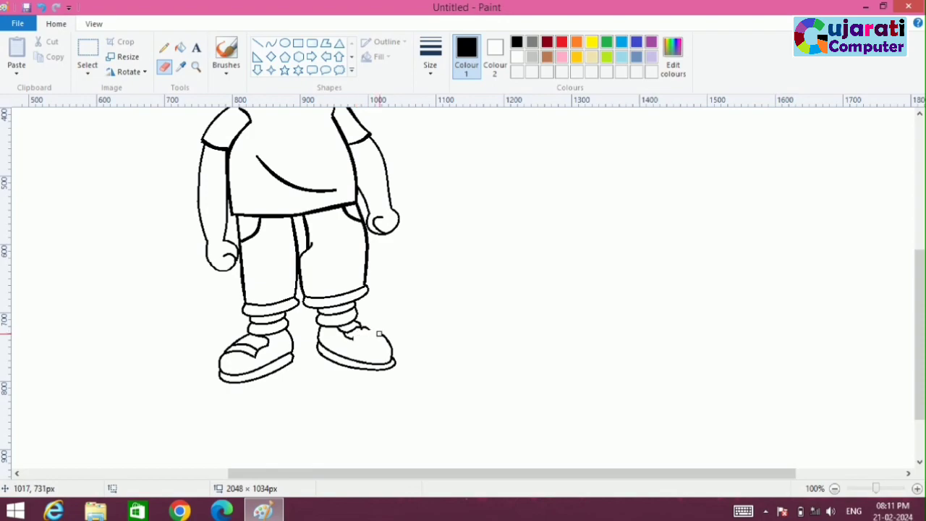
{"action": "left_click", "coordinate": [271, 43]}
{"action": "mouse_move", "coordinate": [345, 339]}
{"action": "left_mouse_down"}
{"action": "mouse_move", "coordinate": [384, 345]}
{"action": "mouse_move", "coordinate": [370, 335]}
{"action": "left_mouse_up"}
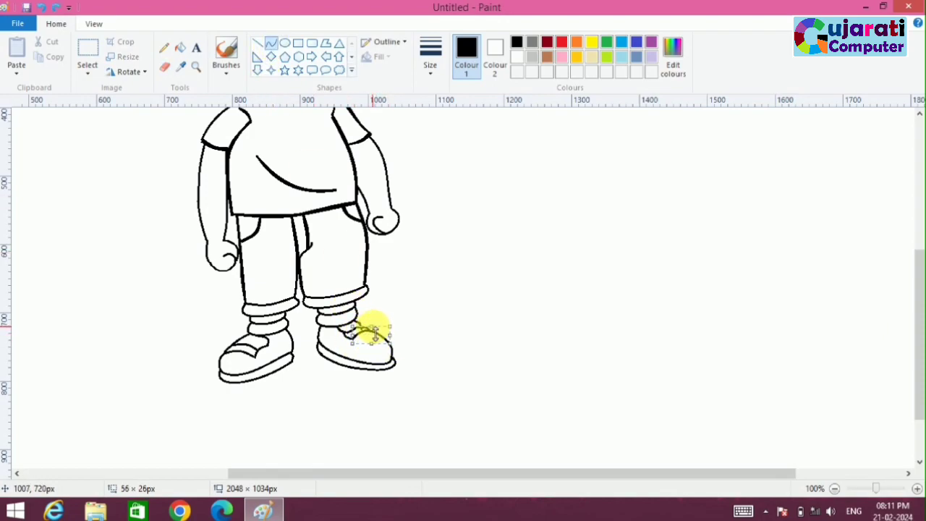
{"action": "left_click", "coordinate": [375, 332]}
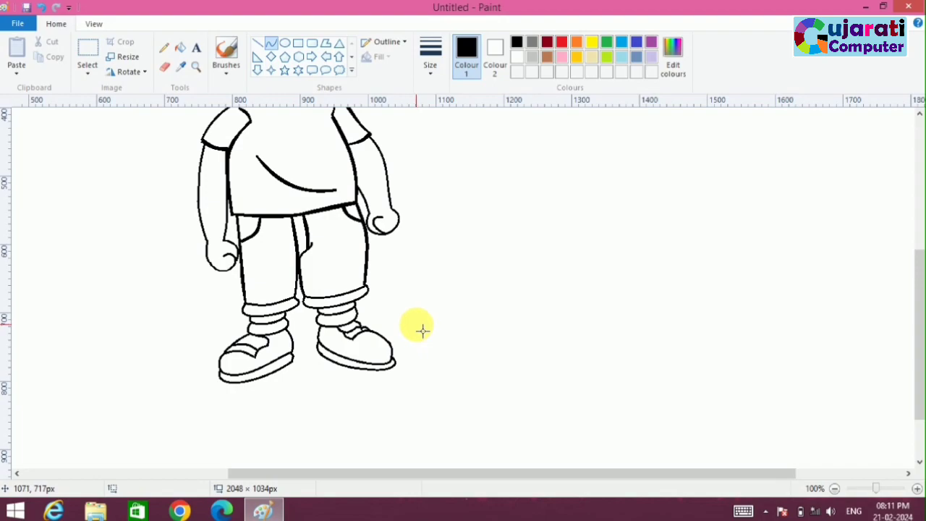
Step: Fill the boy's hair with gold
{"action": "scroll", "coordinate": [423, 330], "scroll_direction": "right", "scroll_amount": 3}
{"action": "scroll", "coordinate": [418, 333], "scroll_direction": "left", "scroll_amount": 7}
{"action": "scroll", "coordinate": [414, 333], "scroll_direction": "down", "scroll_amount": 3}
{"action": "scroll", "coordinate": [412, 333], "scroll_direction": "up", "scroll_amount": 3}
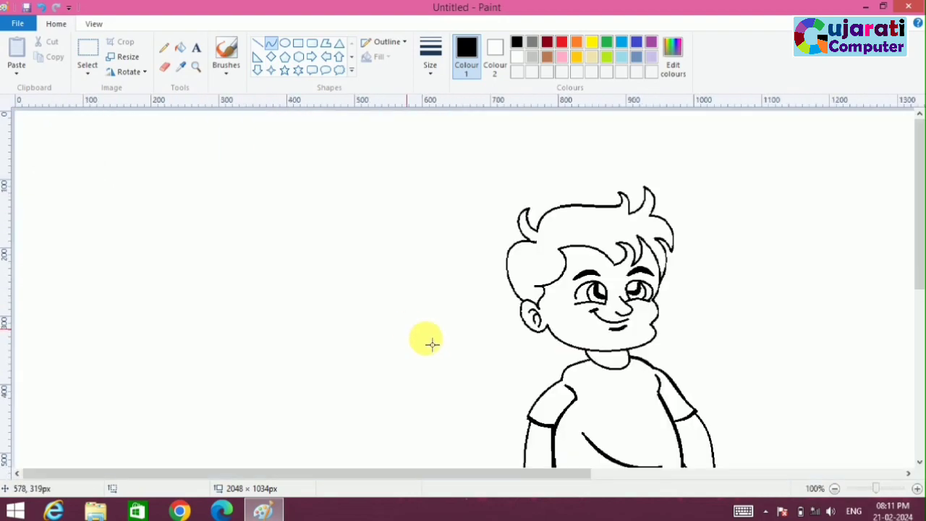
{"action": "left_click", "coordinate": [835, 489]}
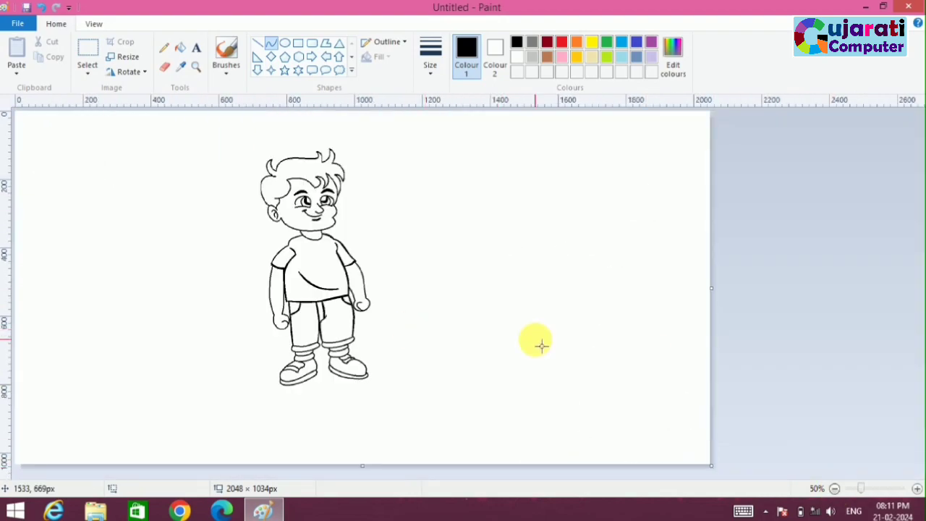
{"action": "left_click", "coordinate": [592, 42]}
{"action": "left_click", "coordinate": [180, 48]}
{"action": "left_click", "coordinate": [301, 170]}
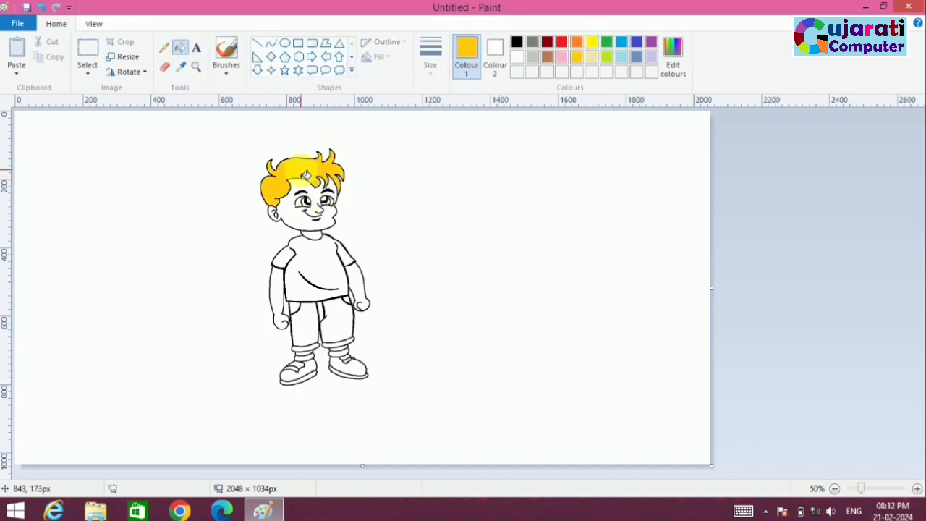
Step: Fill the face and both arms with rose pink and the T-shirt with red
{"action": "left_click", "coordinate": [562, 57]}
{"action": "left_click", "coordinate": [289, 211]}
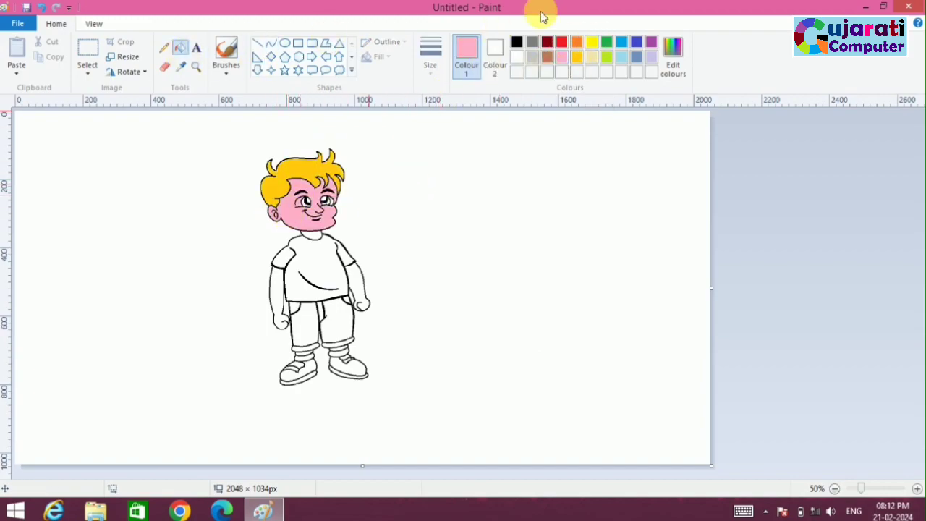
{"action": "left_click", "coordinate": [562, 42]}
{"action": "left_click", "coordinate": [305, 274]}
{"action": "left_click", "coordinate": [561, 57]}
{"action": "left_click", "coordinate": [355, 299]}
{"action": "left_click", "coordinate": [275, 311]}
Step: Fill both trouser legs with green, undoing the misplaced fill between them
{"action": "left_click", "coordinate": [609, 42]}
{"action": "left_click", "coordinate": [303, 322]}
{"action": "left_click", "coordinate": [323, 309]}
{"action": "key", "text": "ctrl+z"}
{"action": "left_click", "coordinate": [350, 322]}
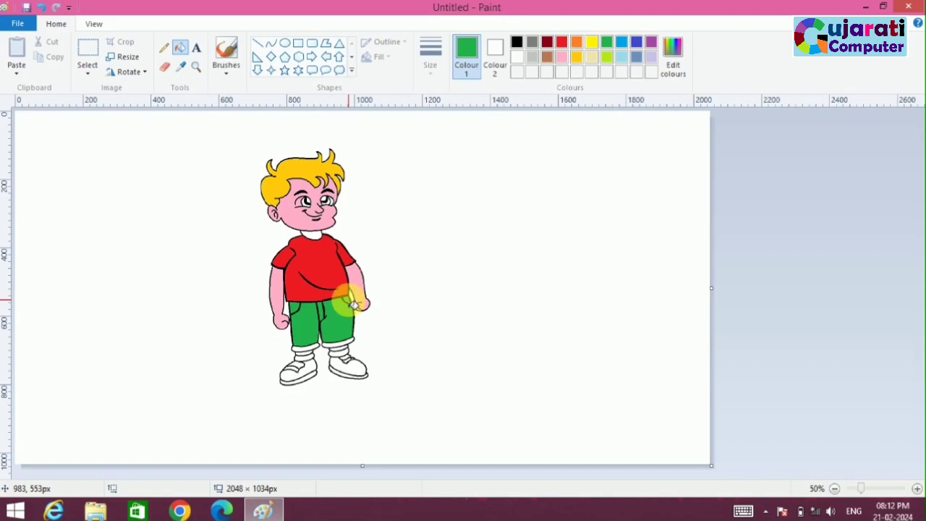
Step: Fill both trouser cuffs with brown and the ankle bands beneath them with lime
{"action": "left_click", "coordinate": [548, 57]}
{"action": "left_click", "coordinate": [302, 348]}
{"action": "left_click", "coordinate": [339, 348]}
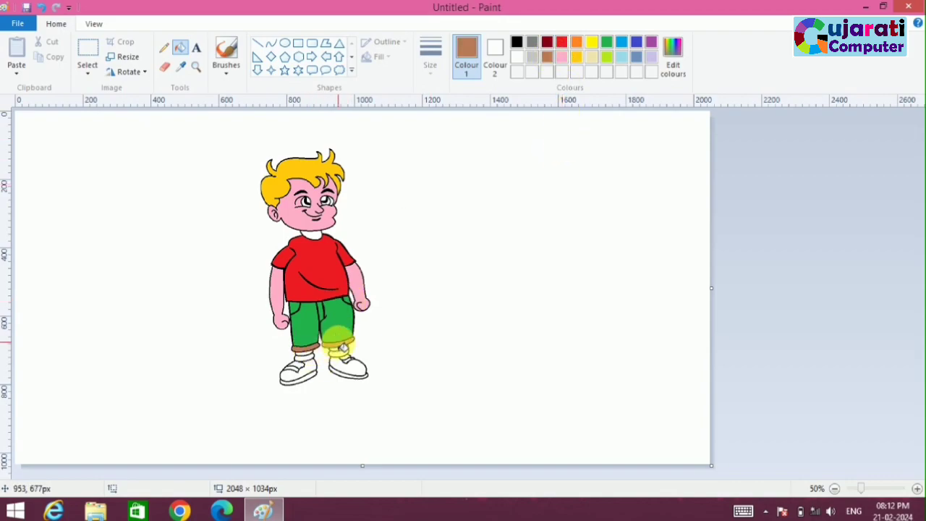
{"action": "left_click", "coordinate": [607, 58]}
{"action": "left_click", "coordinate": [305, 355]}
{"action": "left_click", "coordinate": [342, 352]}
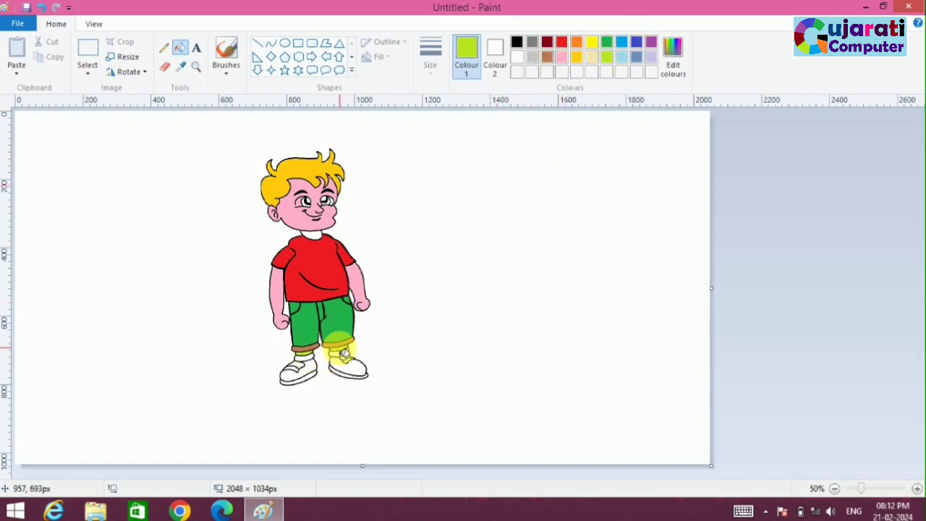
Step: Fill both shoe uppers with dark red, their straps with brown, and the neck with rose pink
{"action": "left_click", "coordinate": [547, 42]}
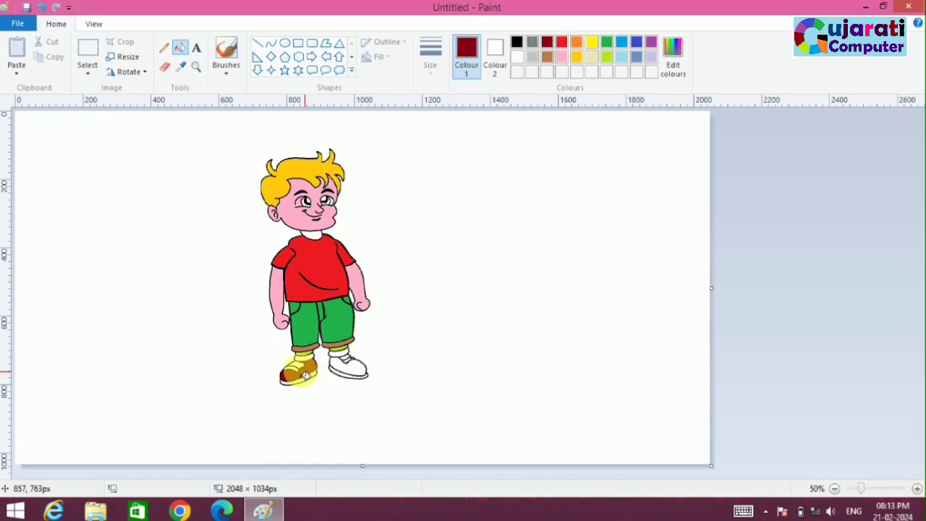
{"action": "left_click", "coordinate": [349, 370]}
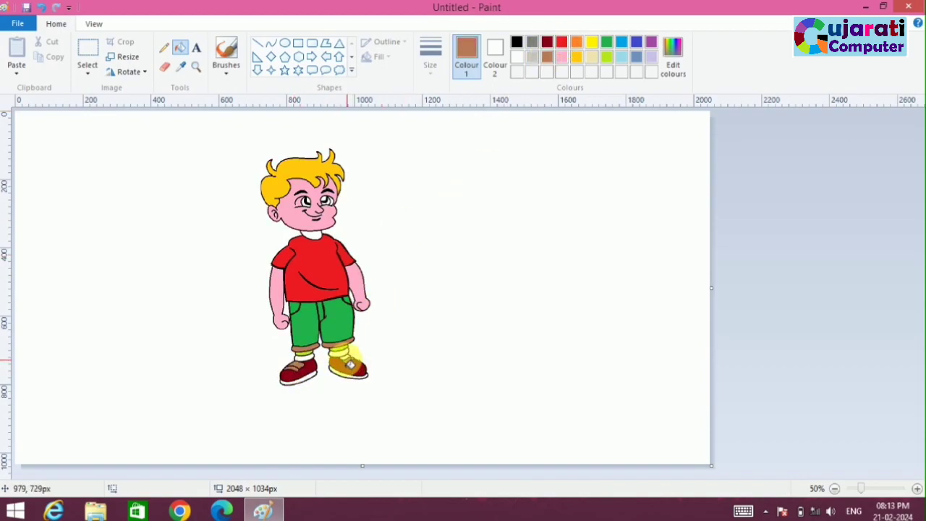
{"action": "left_click", "coordinate": [562, 58]}
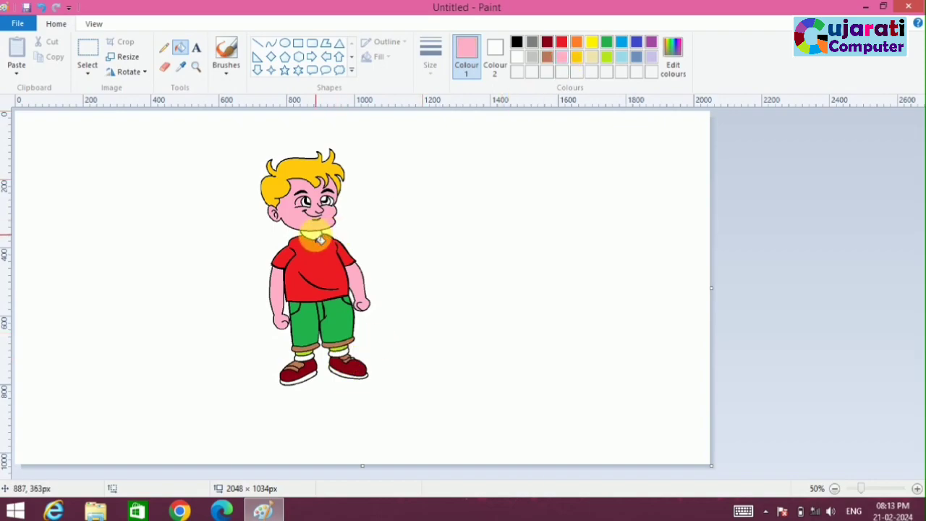
Step: Draw a thick yellow highlight curve along the upper part of the hair
{"action": "left_click", "coordinate": [917, 489]}
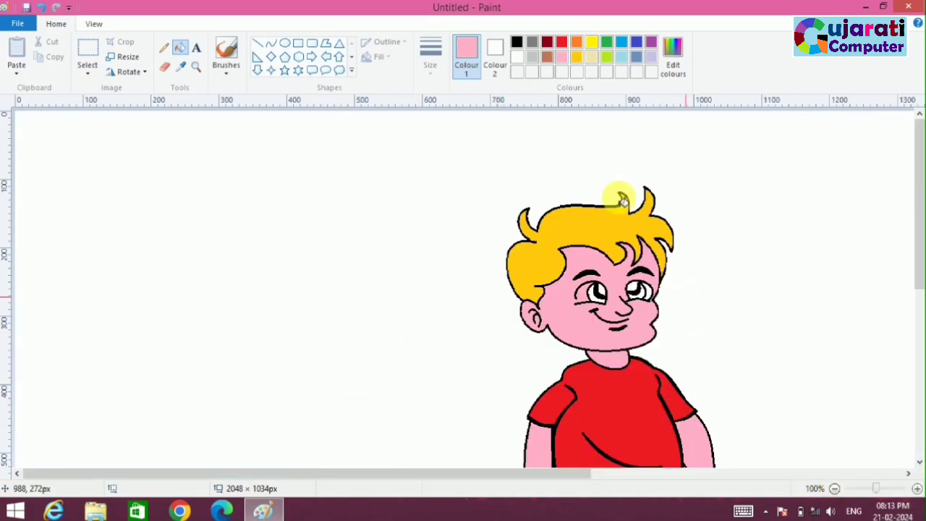
{"action": "left_click", "coordinate": [591, 41]}
{"action": "left_click", "coordinate": [270, 44]}
{"action": "left_click", "coordinate": [430, 58]}
{"action": "left_click", "coordinate": [440, 175]}
{"action": "left_click_drag", "start_coordinate": [555, 238], "coordinate": [636, 241]}
{"action": "left_click", "coordinate": [569, 225]}
{"action": "left_click", "coordinate": [599, 225]}
{"action": "left_click", "coordinate": [635, 237]}
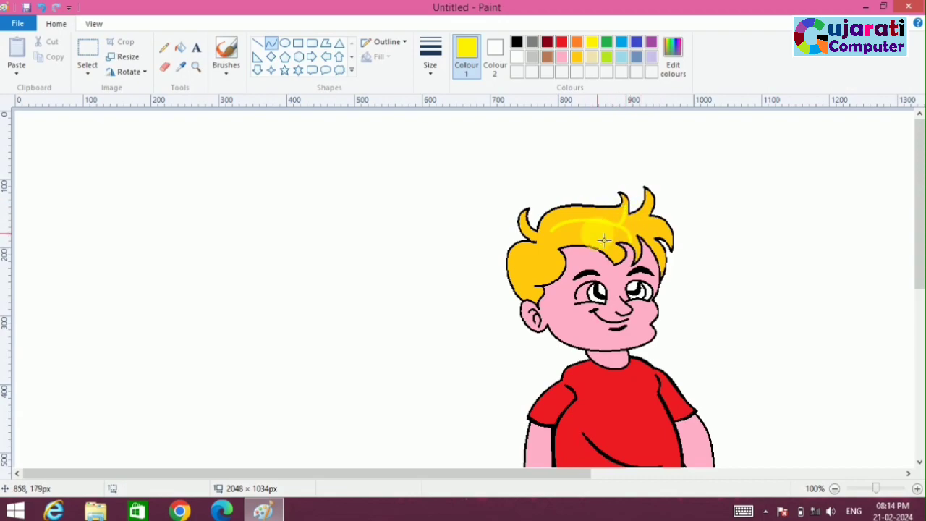
Step: Add short yellow highlight curves to the rounded tuft of hair above the ear
{"action": "mouse_move", "coordinate": [528, 256]}
{"action": "left_mouse_down"}
{"action": "mouse_move", "coordinate": [529, 278]}
{"action": "mouse_move", "coordinate": [554, 254]}
{"action": "left_mouse_up"}
{"action": "left_click", "coordinate": [521, 266]}
{"action": "left_click", "coordinate": [526, 270]}
{"action": "left_click", "coordinate": [544, 257]}
{"action": "left_click", "coordinate": [543, 256]}
Step: Add yellow highlight curves to the front hair tufts and fringe strands
{"action": "left_click", "coordinate": [635, 242]}
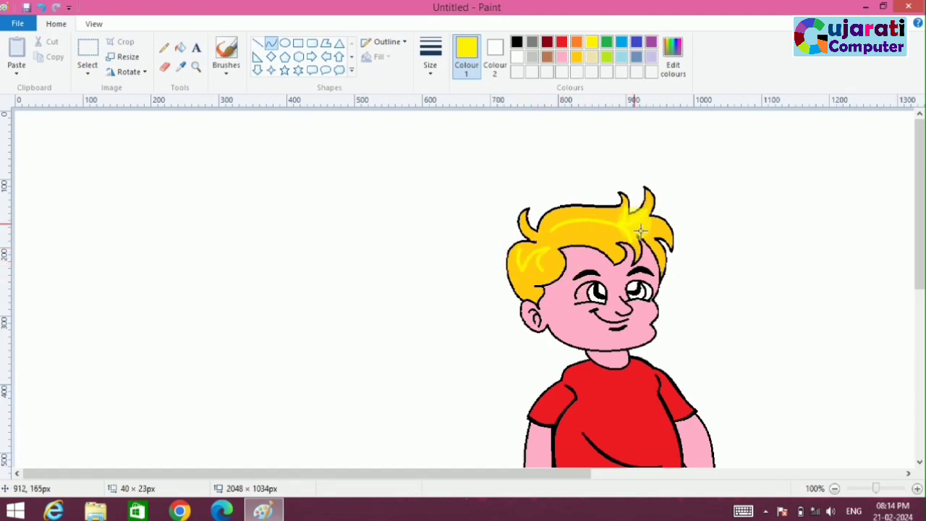
{"action": "mouse_move", "coordinate": [639, 222]}
{"action": "left_mouse_down"}
{"action": "mouse_move", "coordinate": [670, 233]}
{"action": "mouse_move", "coordinate": [590, 232]}
{"action": "mouse_move", "coordinate": [631, 234]}
{"action": "left_mouse_up"}
{"action": "left_click", "coordinate": [587, 223]}
{"action": "left_click", "coordinate": [590, 226]}
{"action": "left_click_drag", "start_coordinate": [646, 247], "coordinate": [633, 236]}
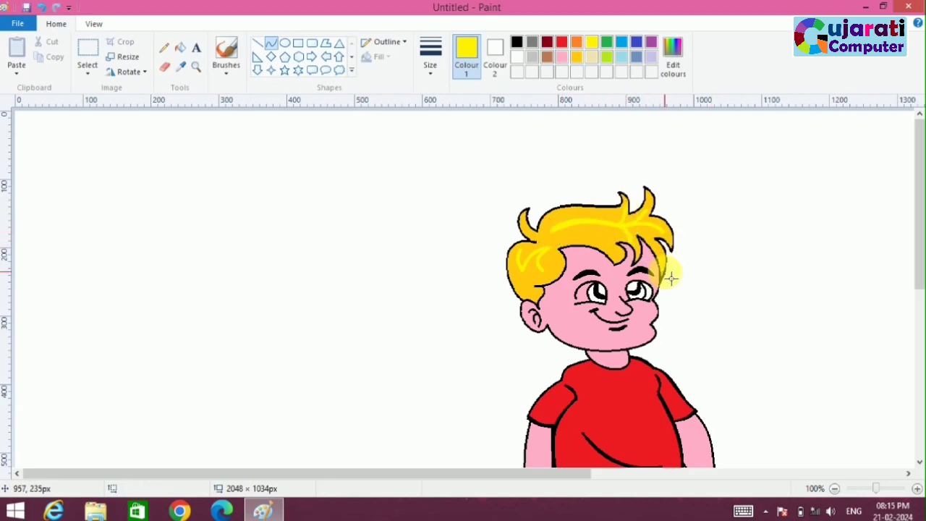
Step: Fill the iris of the left eye with black
{"action": "left_click", "coordinate": [517, 42]}
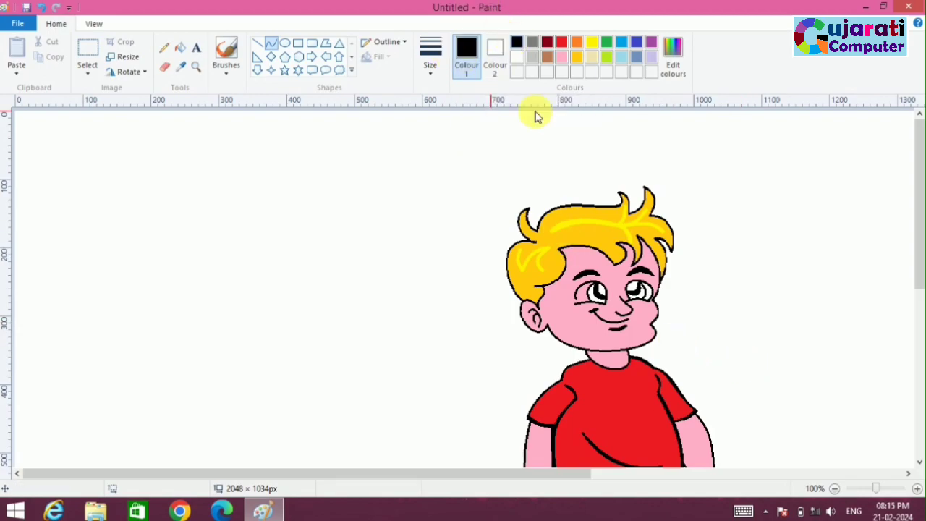
{"action": "left_click", "coordinate": [181, 48]}
{"action": "left_click", "coordinate": [597, 295]}
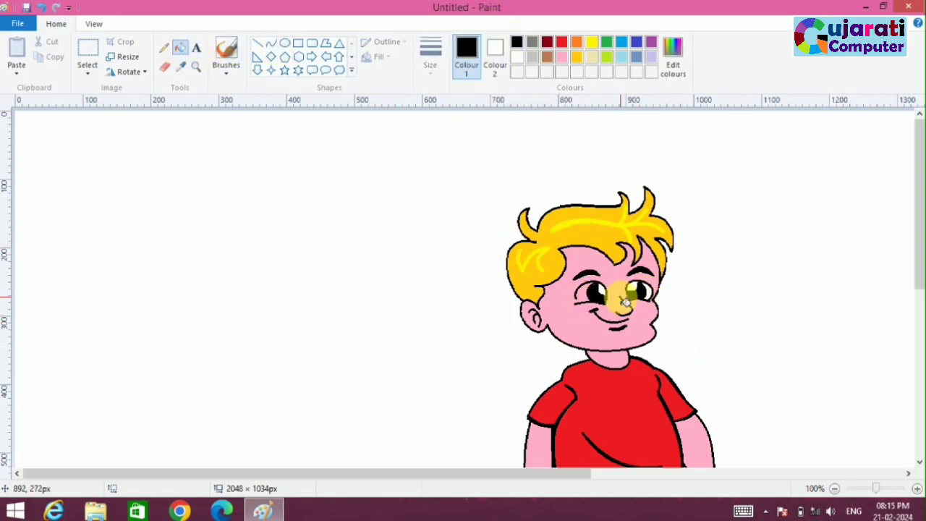
Step: Close the gap in the left eye's outline with a short, thin black curve
{"action": "left_click", "coordinate": [271, 44]}
{"action": "left_click", "coordinate": [430, 76]}
{"action": "left_click", "coordinate": [441, 121]}
{"action": "left_click", "coordinate": [436, 76]}
{"action": "left_click", "coordinate": [437, 96]}
Step: Fill the left eyeball with white and the right eye's iris with black
{"action": "left_click", "coordinate": [180, 47]}
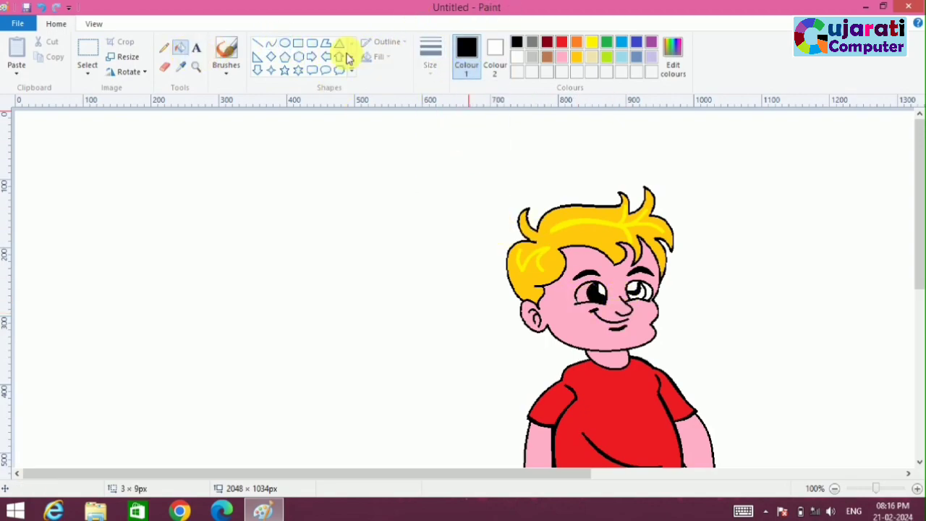
{"action": "left_click", "coordinate": [516, 57]}
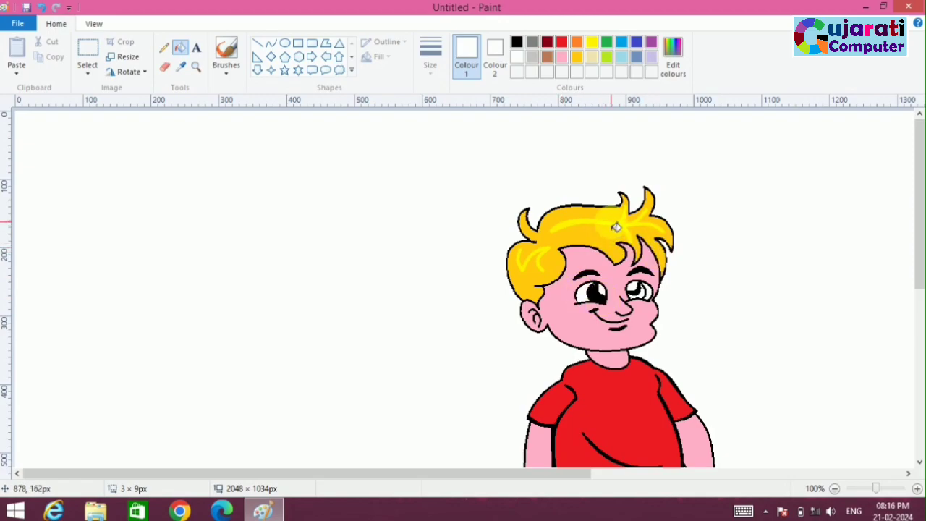
{"action": "left_click", "coordinate": [517, 42]}
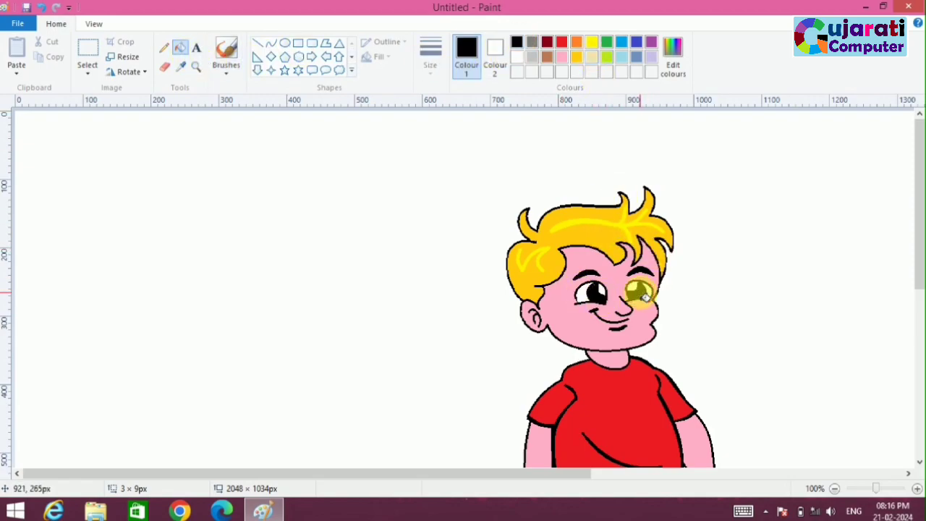
{"action": "left_click", "coordinate": [835, 488]}
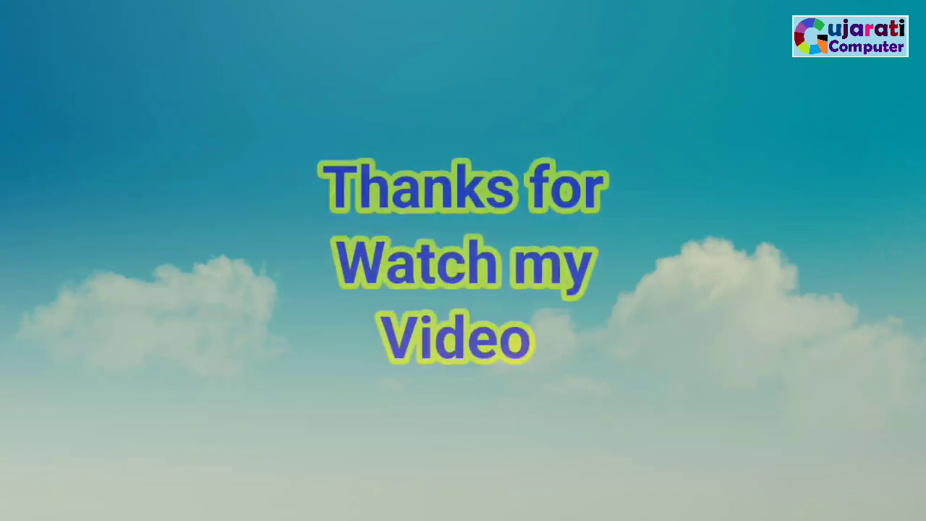